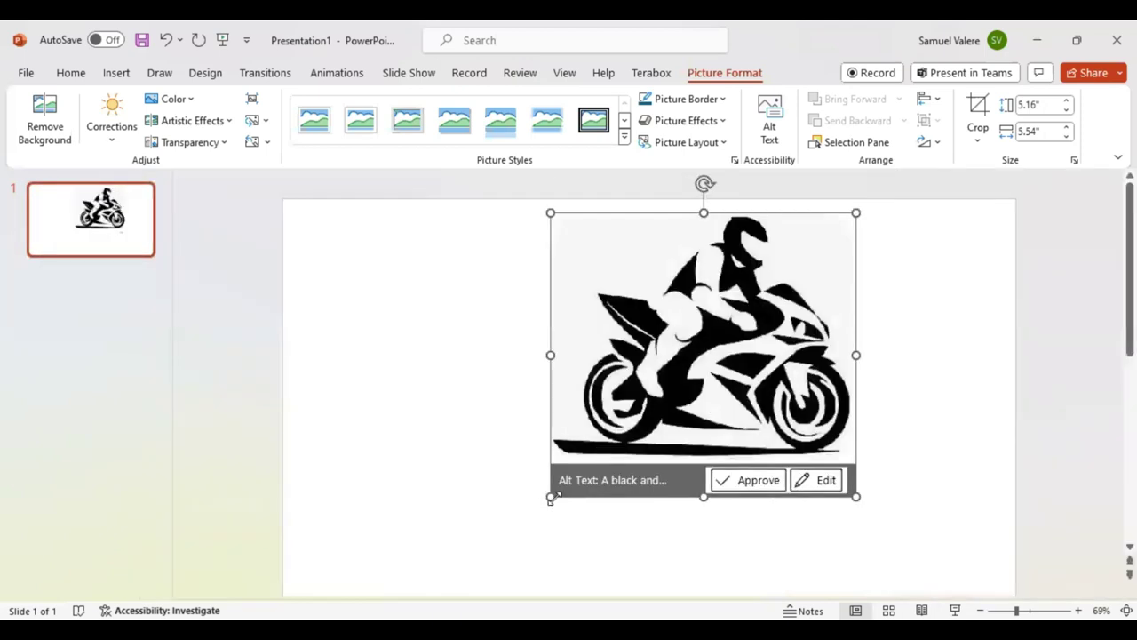
# Deselect the enlarged black-and-white motorcycle picture.
pyautogui.click(496, 588)
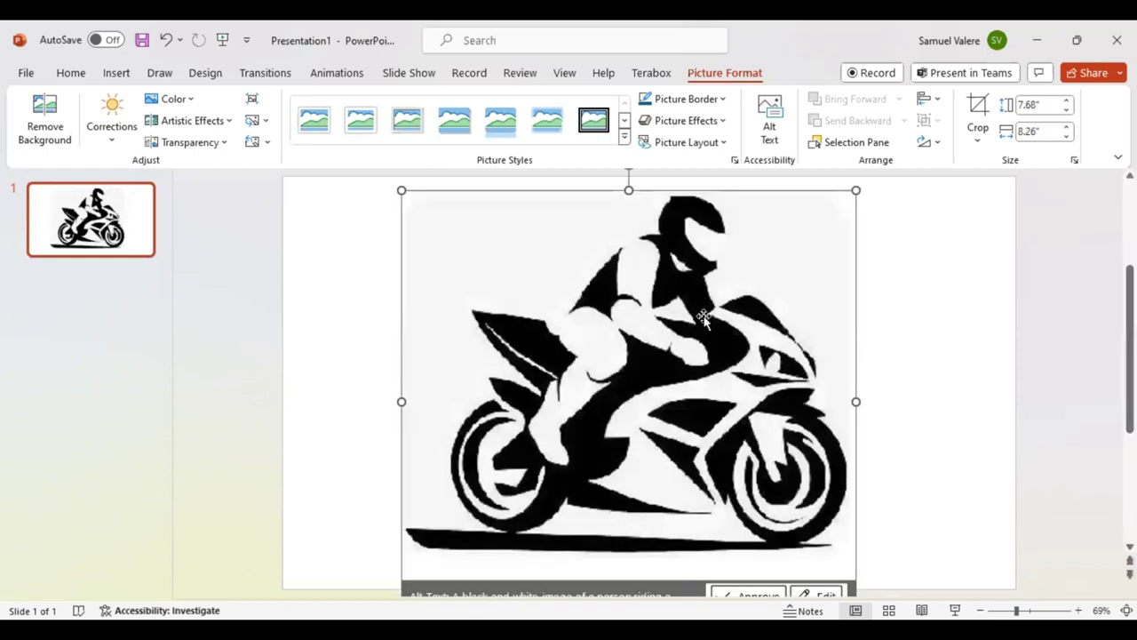
# Set the motorcycle picture's transparency to 78% in Format Picture, then deselect it.
pyautogui.rightClick(785, 586)
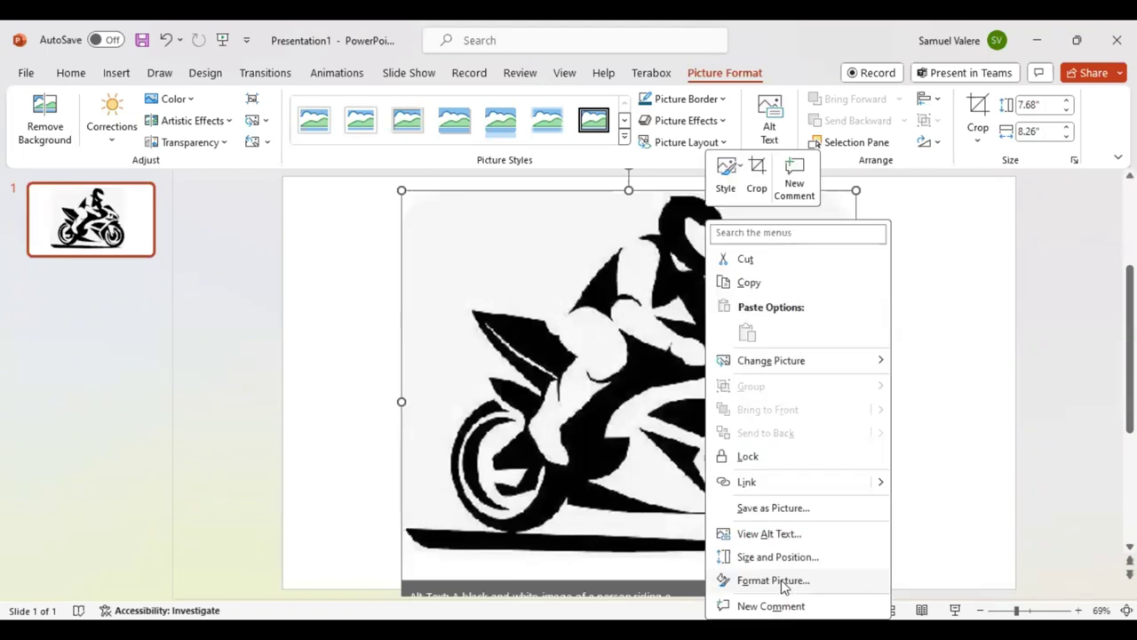
pyautogui.click(785, 587)
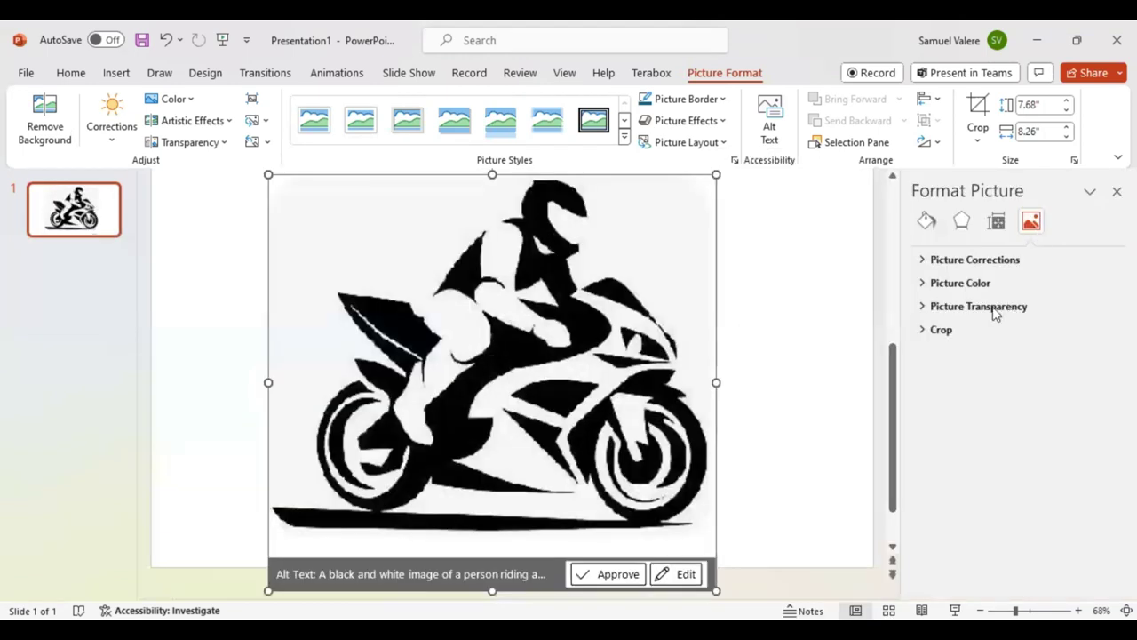
pyautogui.click(991, 307)
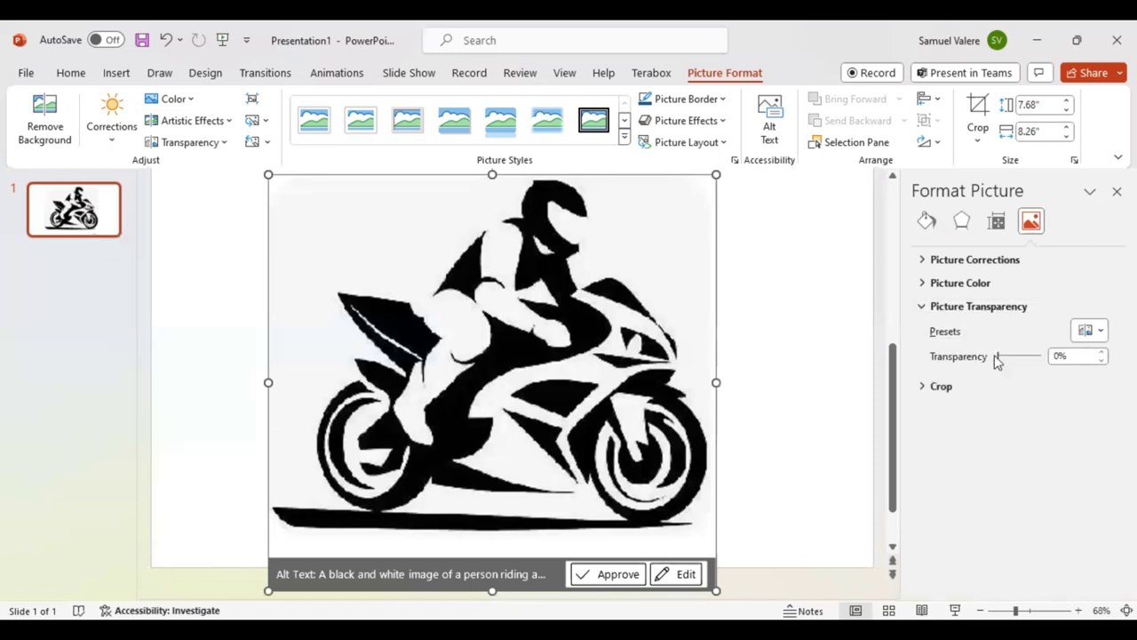
pyautogui.moveTo(996, 357); pyautogui.dragTo(1031, 358)
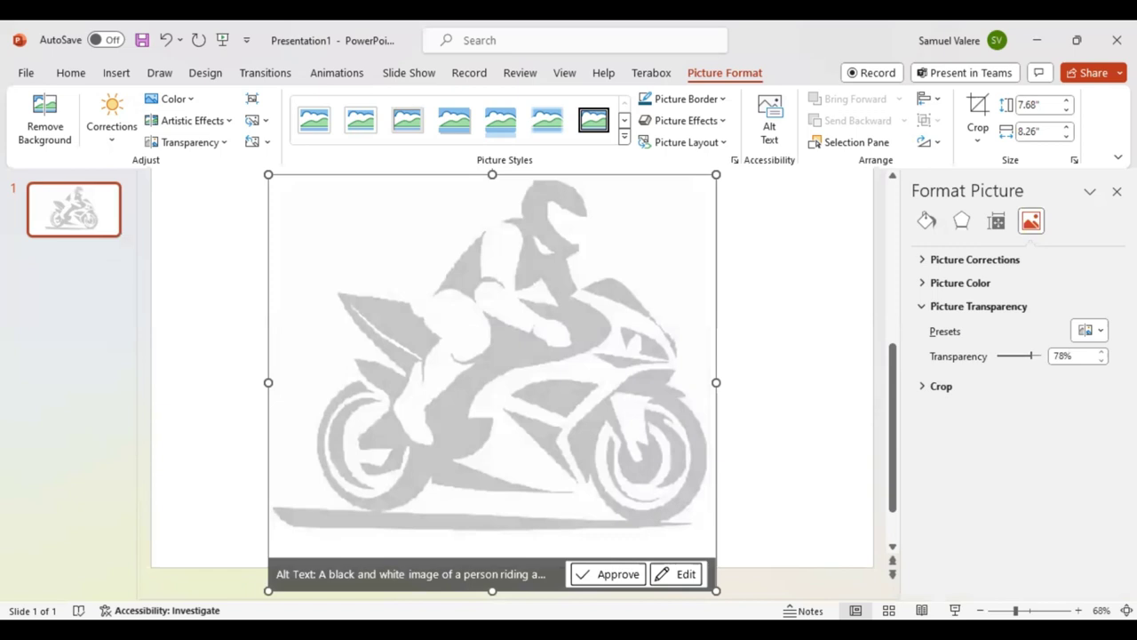
pyautogui.press('Escape')
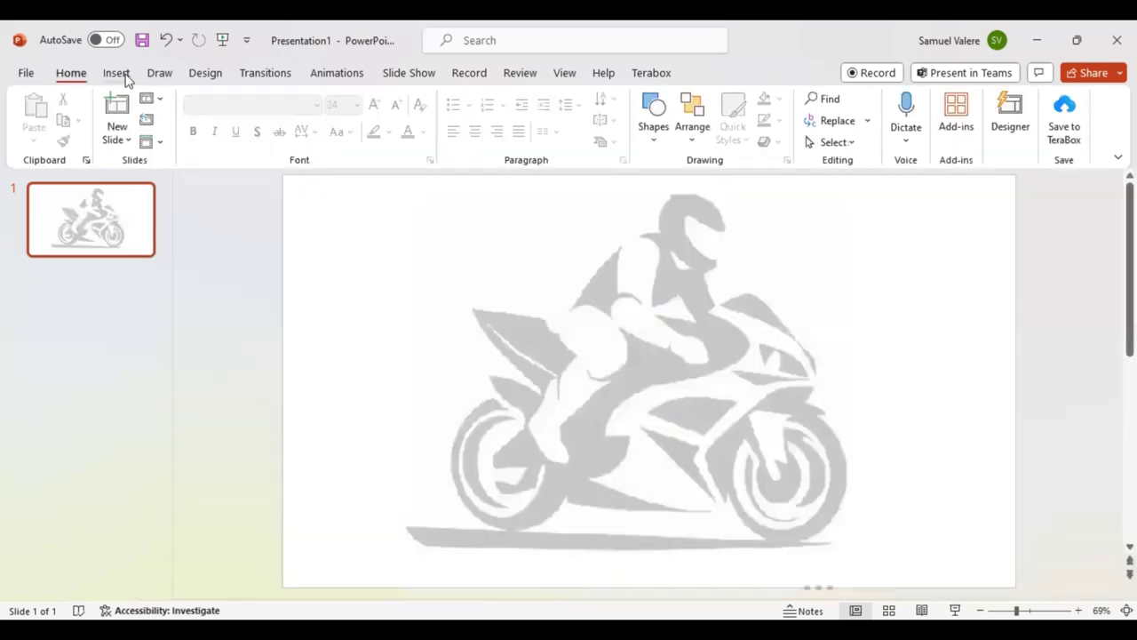
# Draw a small Freeform shape over the helmet visor slit.
pyautogui.click(117, 73)
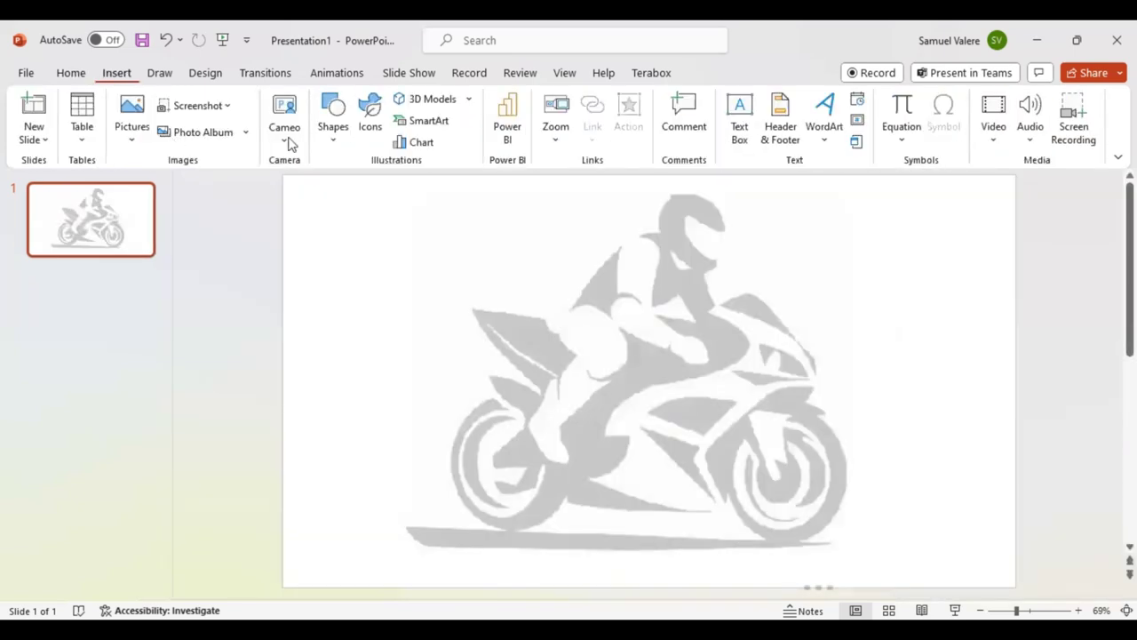
pyautogui.click(333, 142)
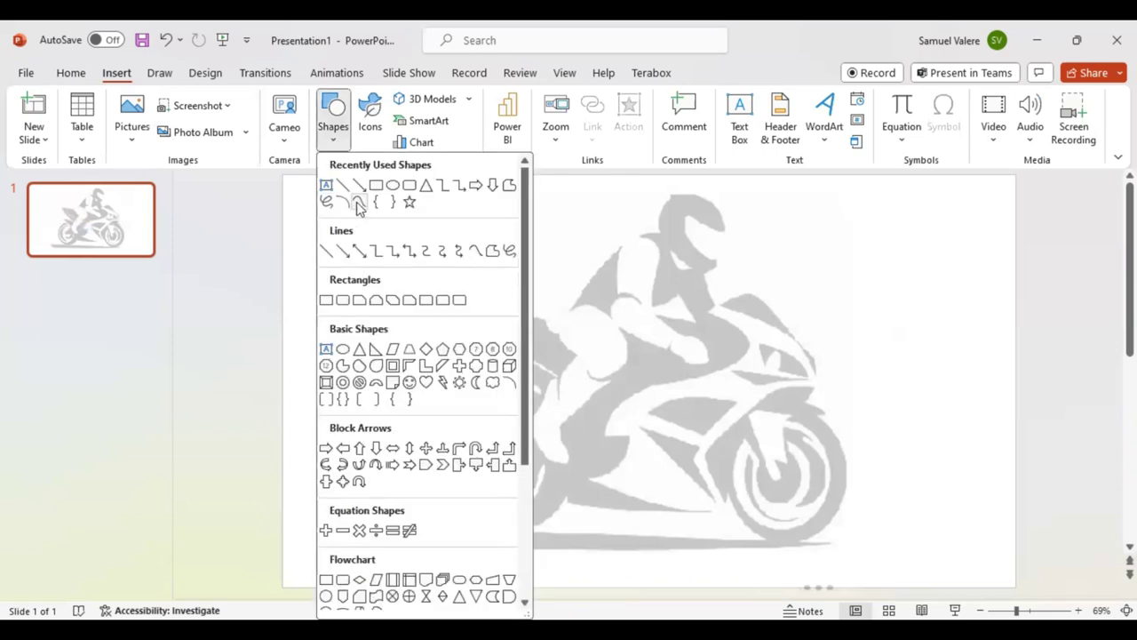
pyautogui.click(360, 203)
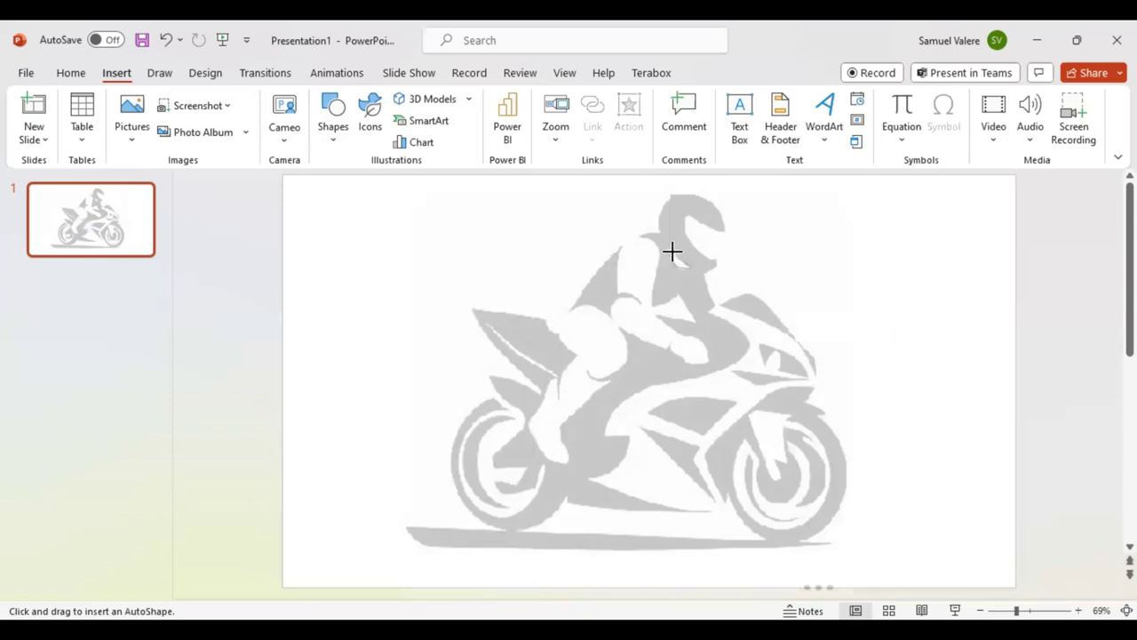
pyautogui.moveTo(670, 251); pyautogui.dragTo(693, 267)
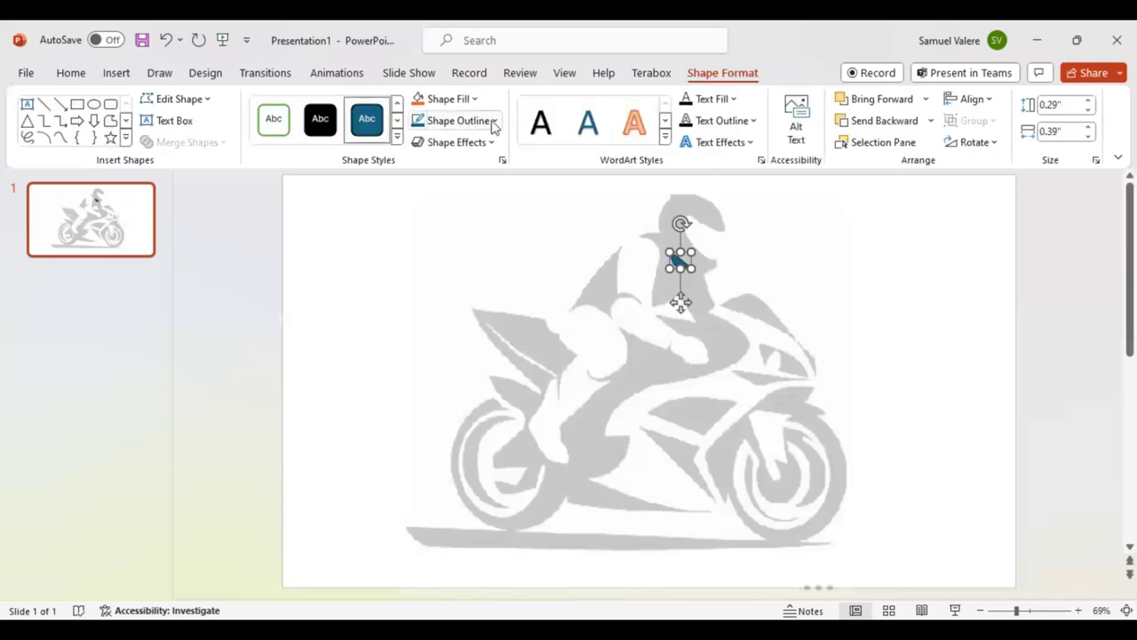
# Start a second freeform outline tracing the headlight edge on the fairing.
pyautogui.click(59, 138)
pyautogui.click(757, 348)
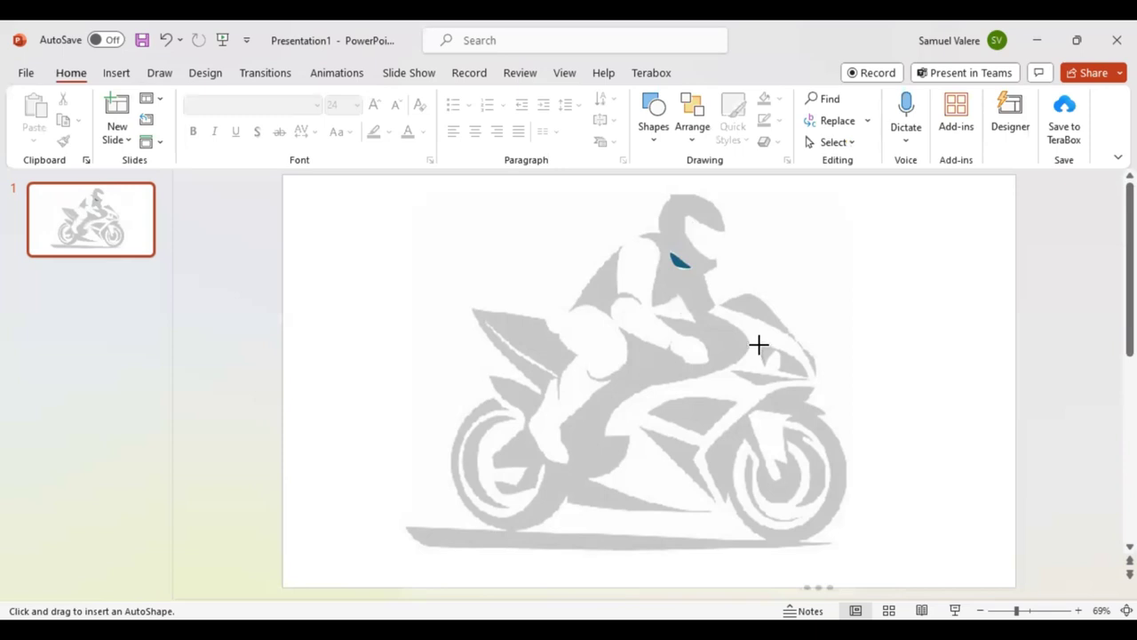
pyautogui.moveTo(757, 345); pyautogui.dragTo(807, 374)
# Close the headlight shape, add a thin sliver along its lower edge, and begin the fairing's upper curve.
pyautogui.click(767, 364)
pyautogui.click(764, 366)
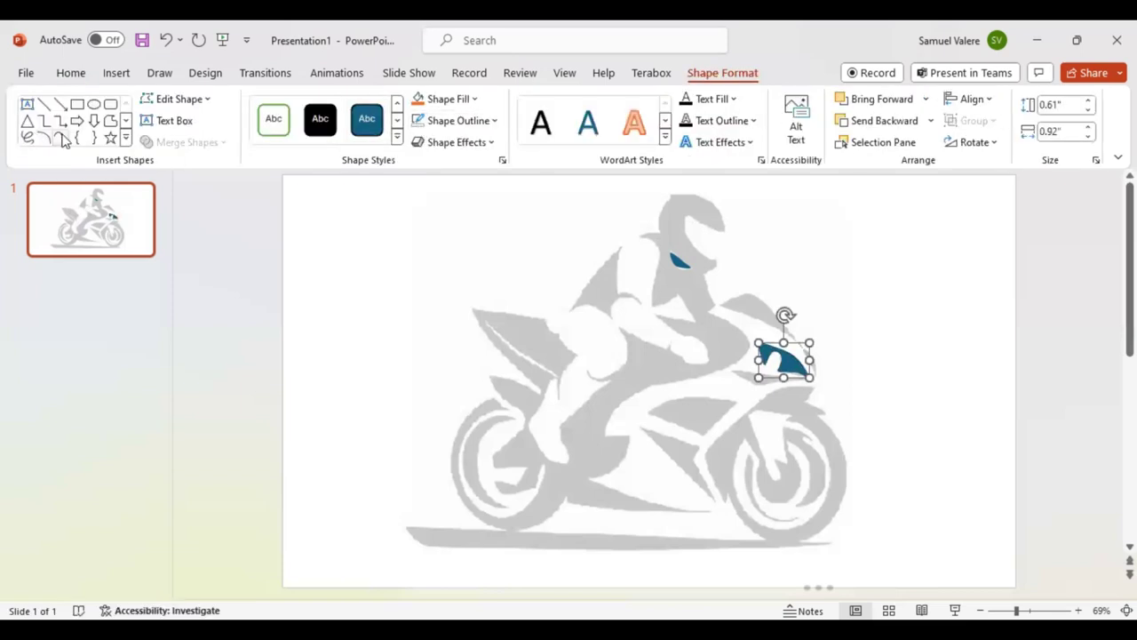
pyautogui.click(61, 138)
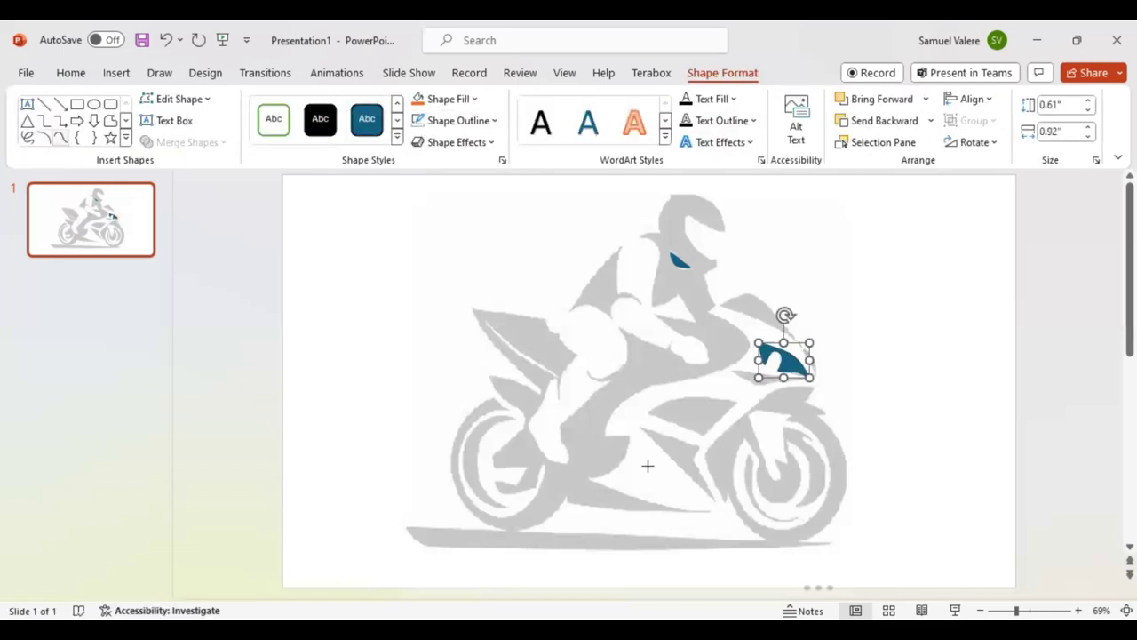
pyautogui.click(746, 379)
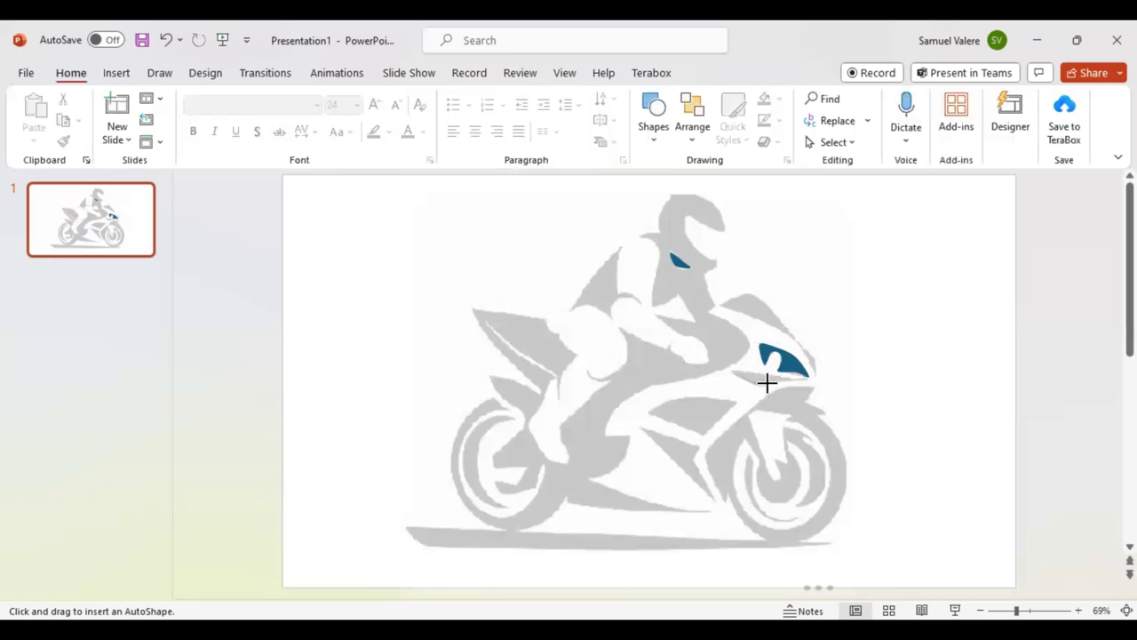
pyautogui.click(791, 366)
pyautogui.click(805, 379)
pyautogui.click(726, 377)
pyautogui.click(726, 377)
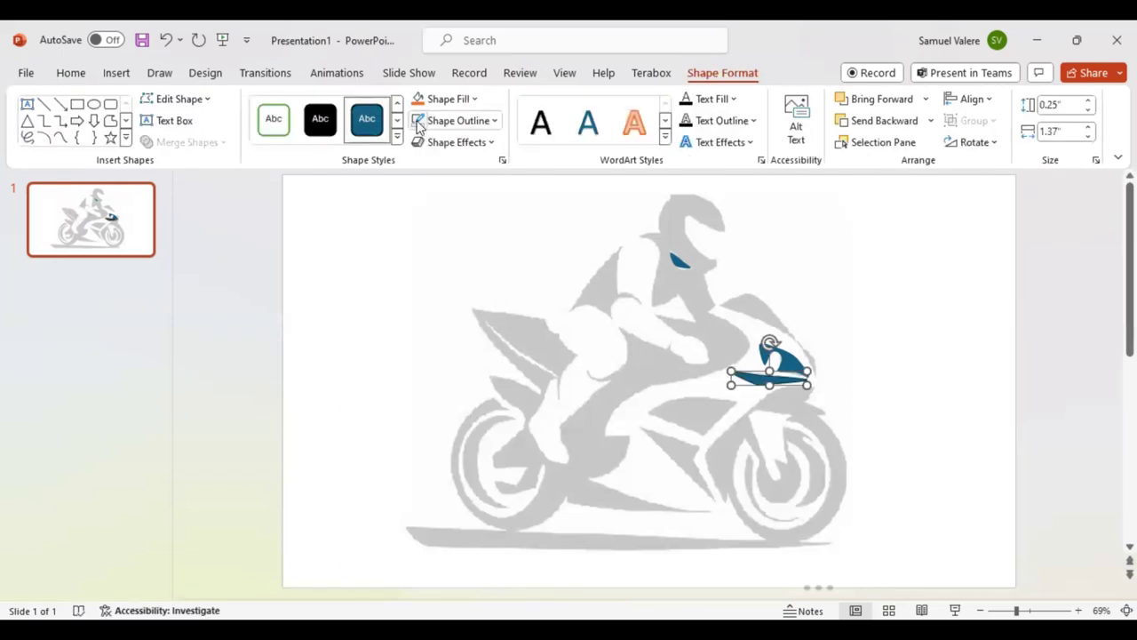
pyautogui.click(60, 137)
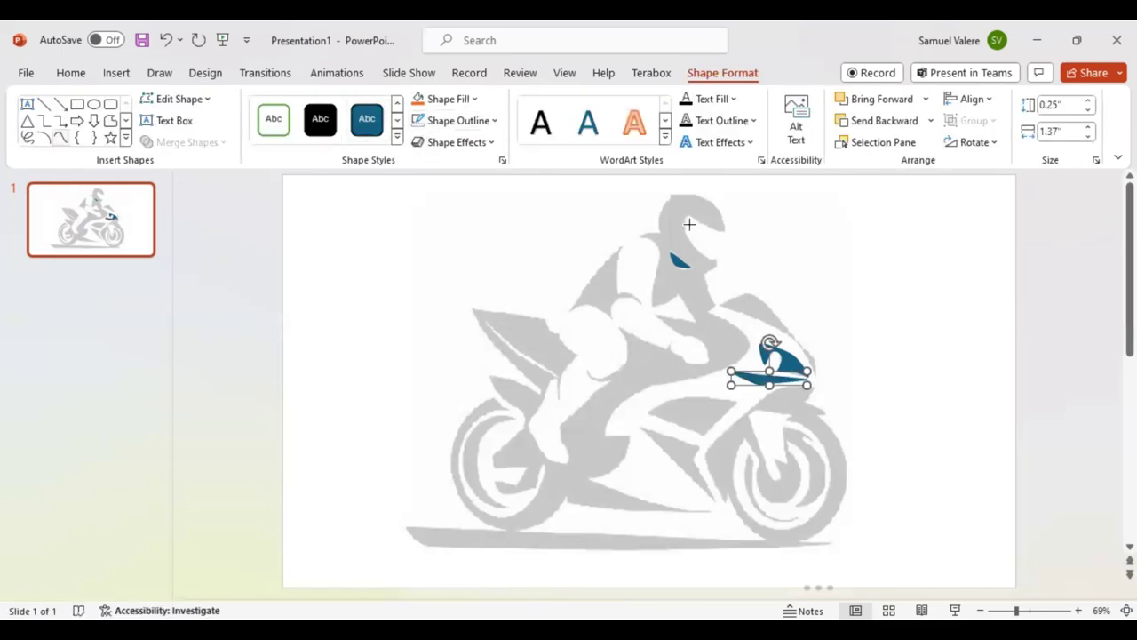
pyautogui.click(729, 297)
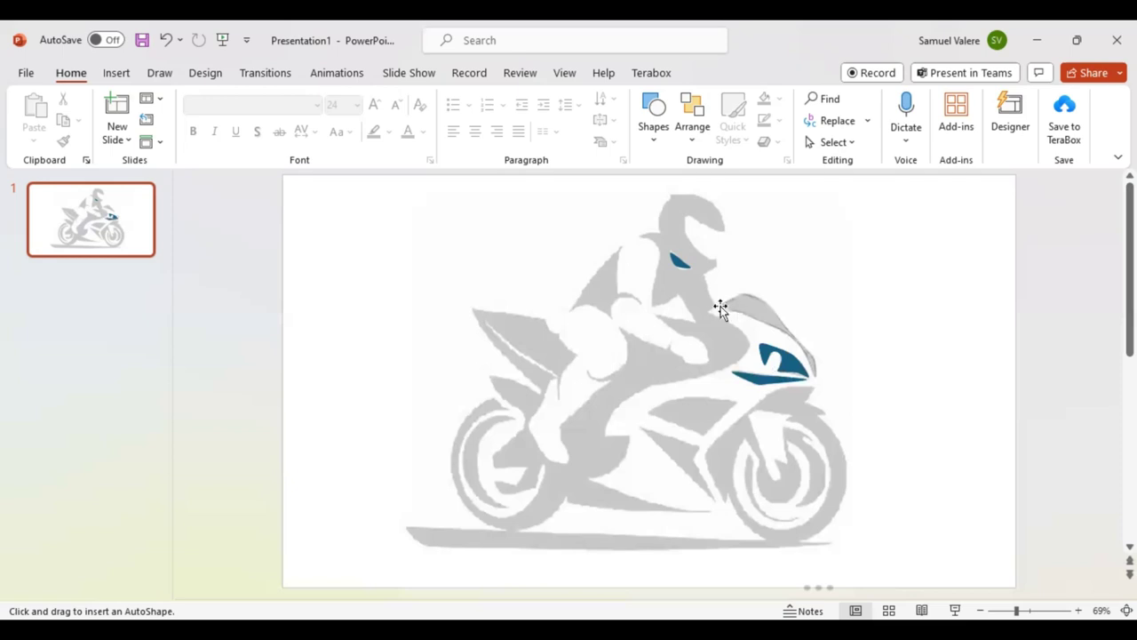
# Close the fairing's upper-curve outline into a filled shape and begin tracing inside the front wheel.
pyautogui.click(718, 303)
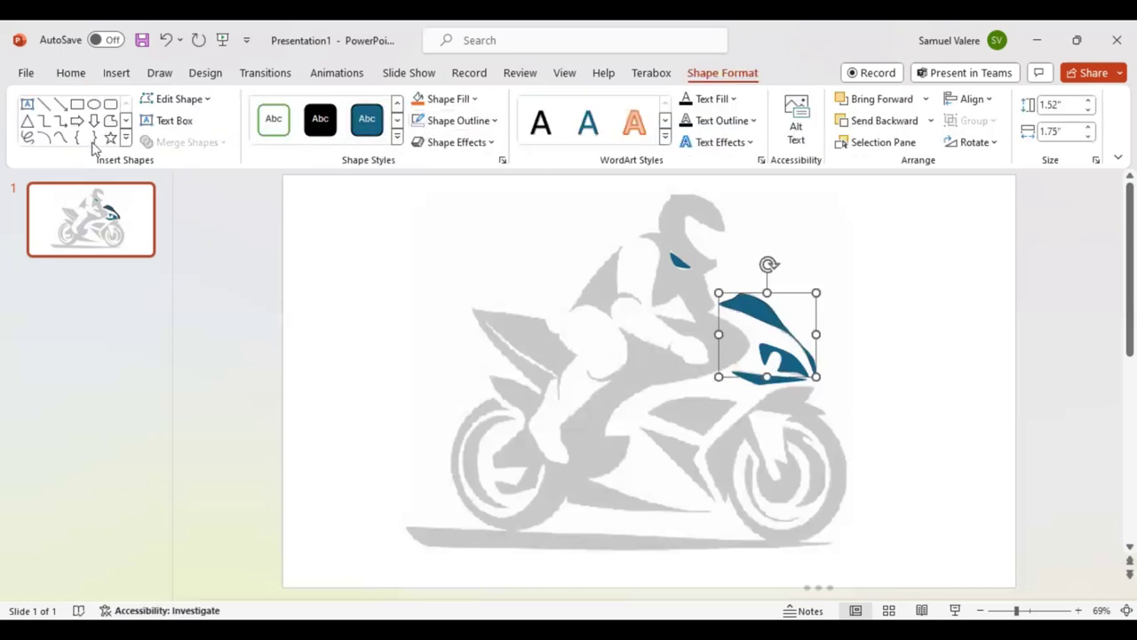
pyautogui.click(61, 138)
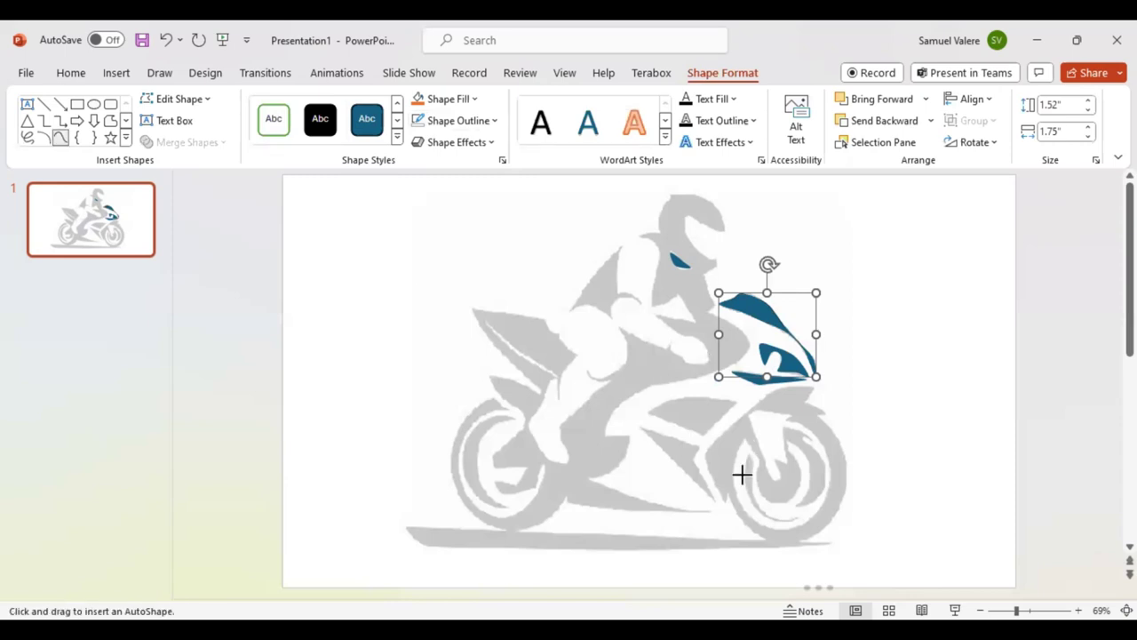
pyautogui.click(743, 474)
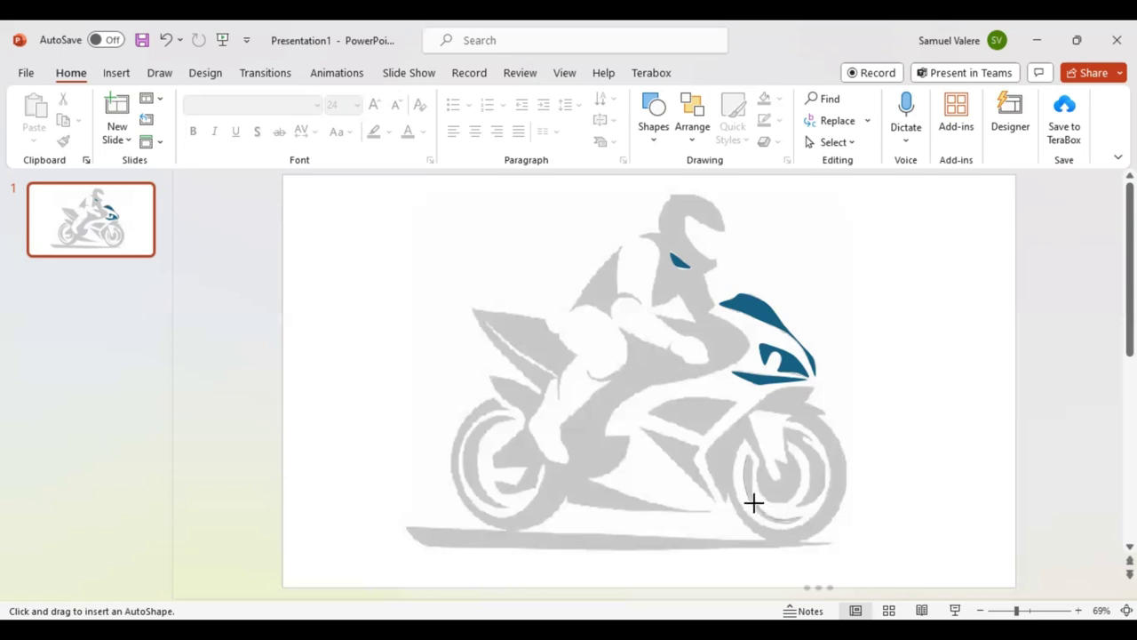
# Finish the crescent inside the front wheel and start a Scribble outline of the side fairing panel.
pyautogui.moveTo(751, 482); pyautogui.dragTo(747, 455)
pyautogui.moveTo(746, 455); pyautogui.dragTo(746, 456)
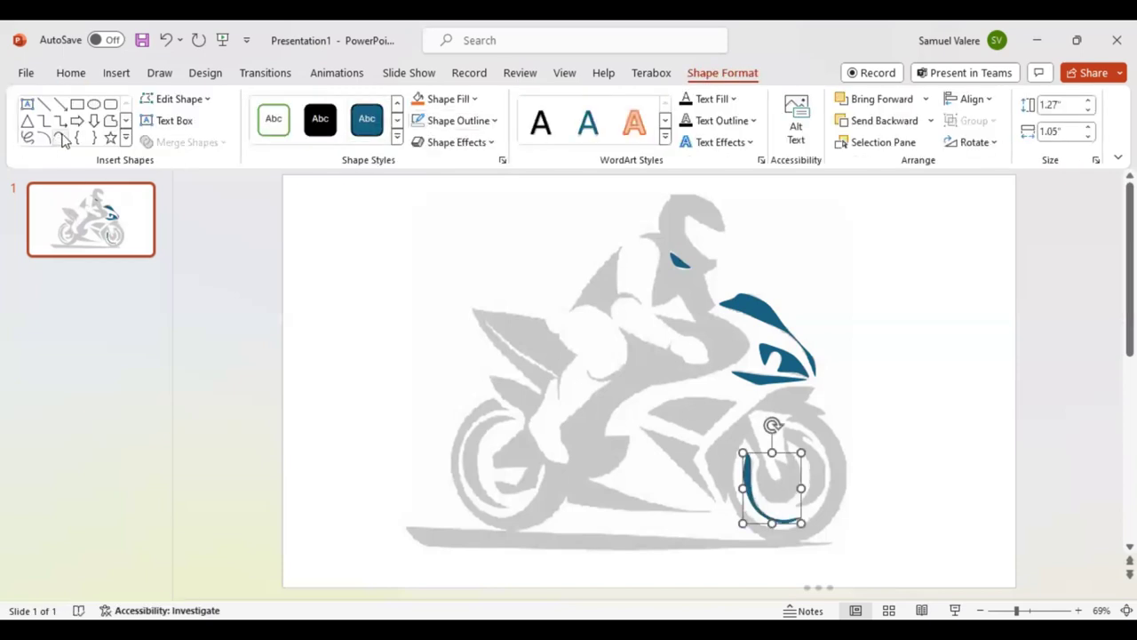
pyautogui.click(61, 138)
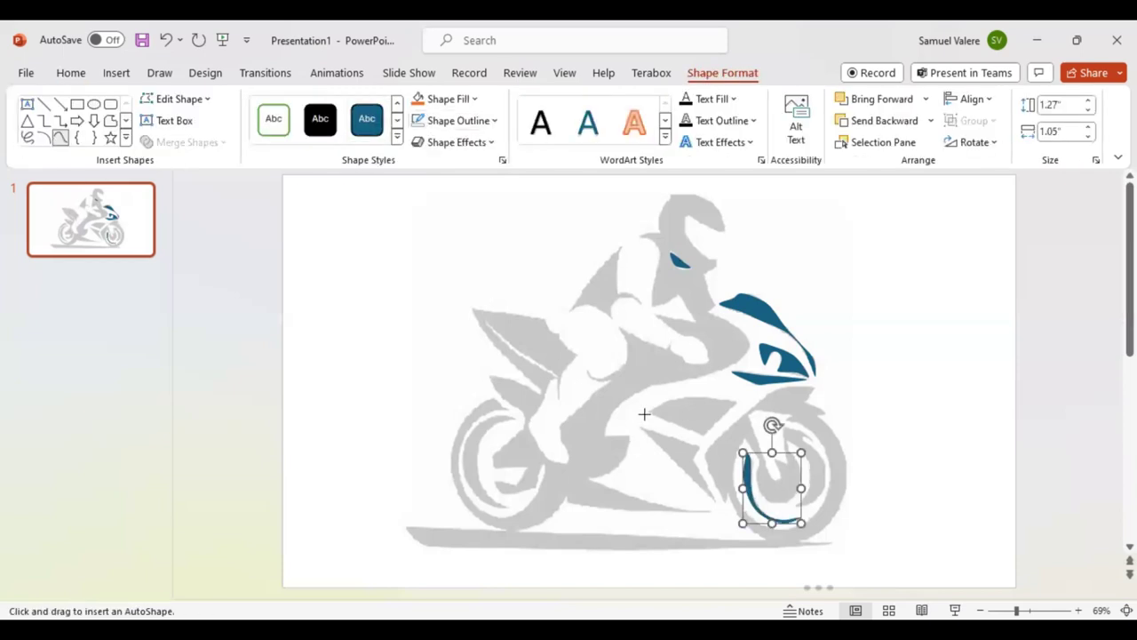
pyautogui.click(673, 396)
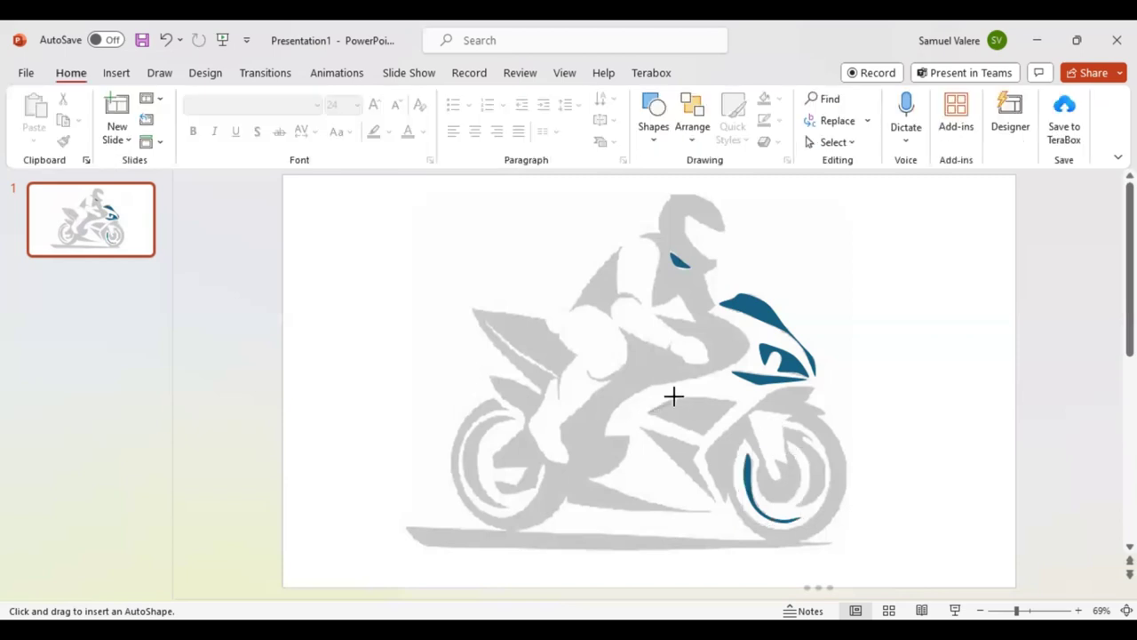
pyautogui.moveTo(656, 405)
pyautogui.mouseDown()
pyautogui.moveTo(737, 400)
pyautogui.moveTo(713, 425)
pyautogui.mouseUp()
# Close the side panel shape and trace the angled lower fairing strip beneath it.
pyautogui.click(647, 413)
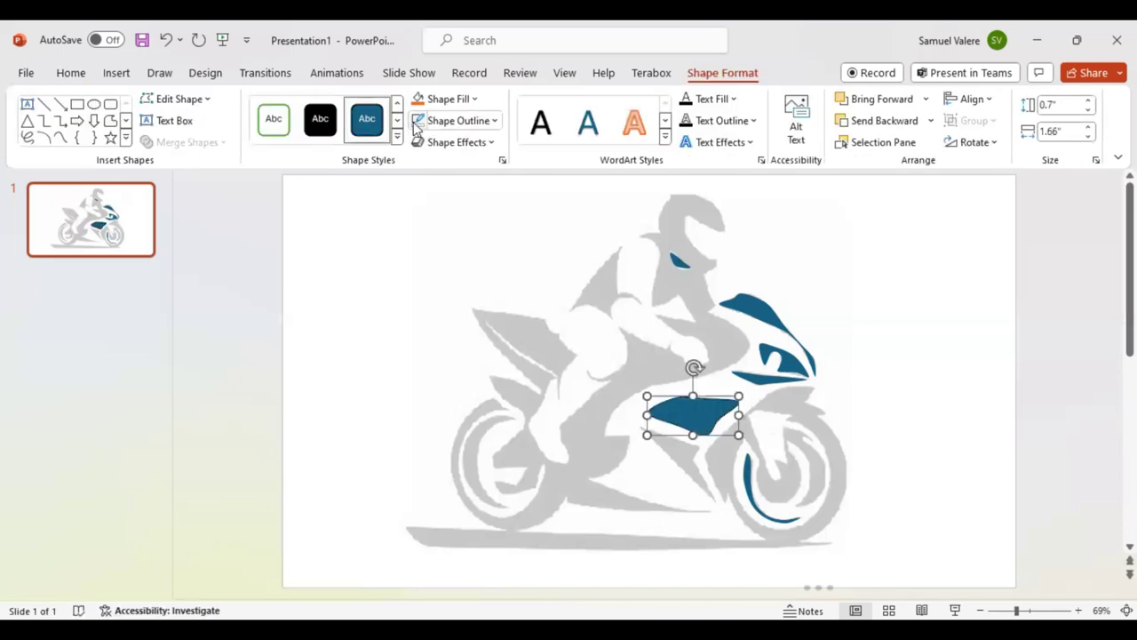
pyautogui.click(60, 138)
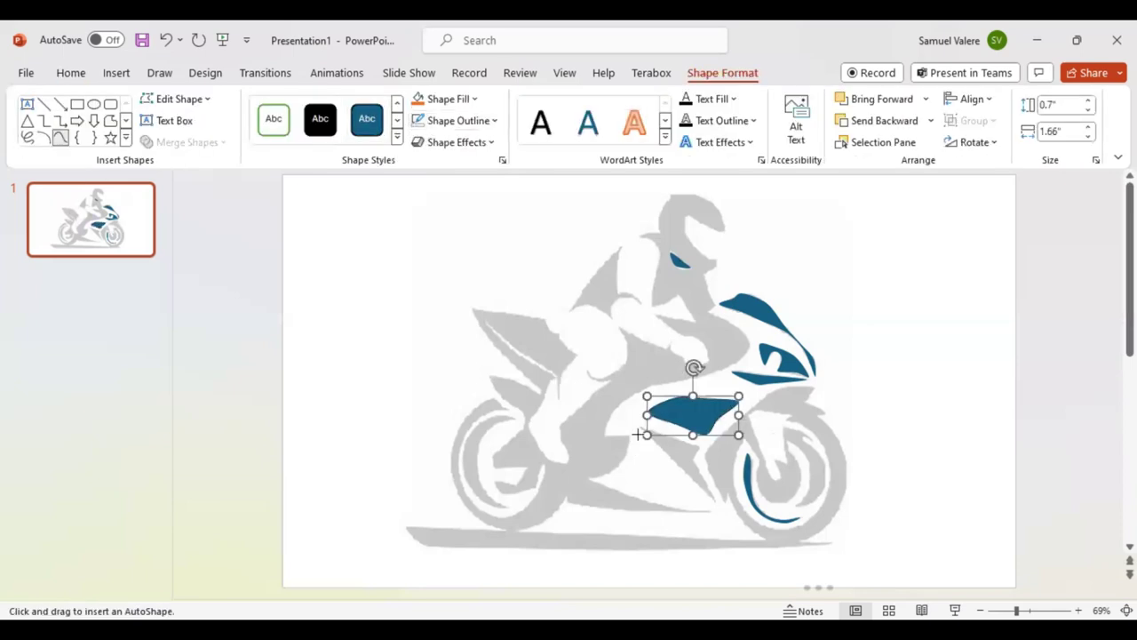
pyautogui.moveTo(637, 428); pyautogui.dragTo(712, 501)
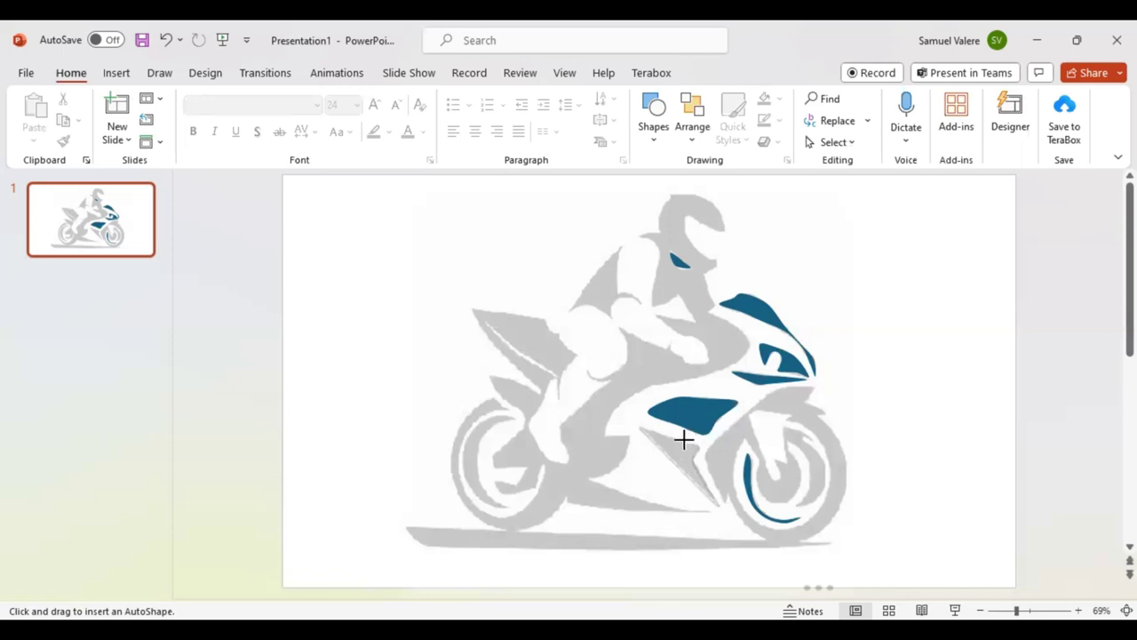
pyautogui.click(640, 425)
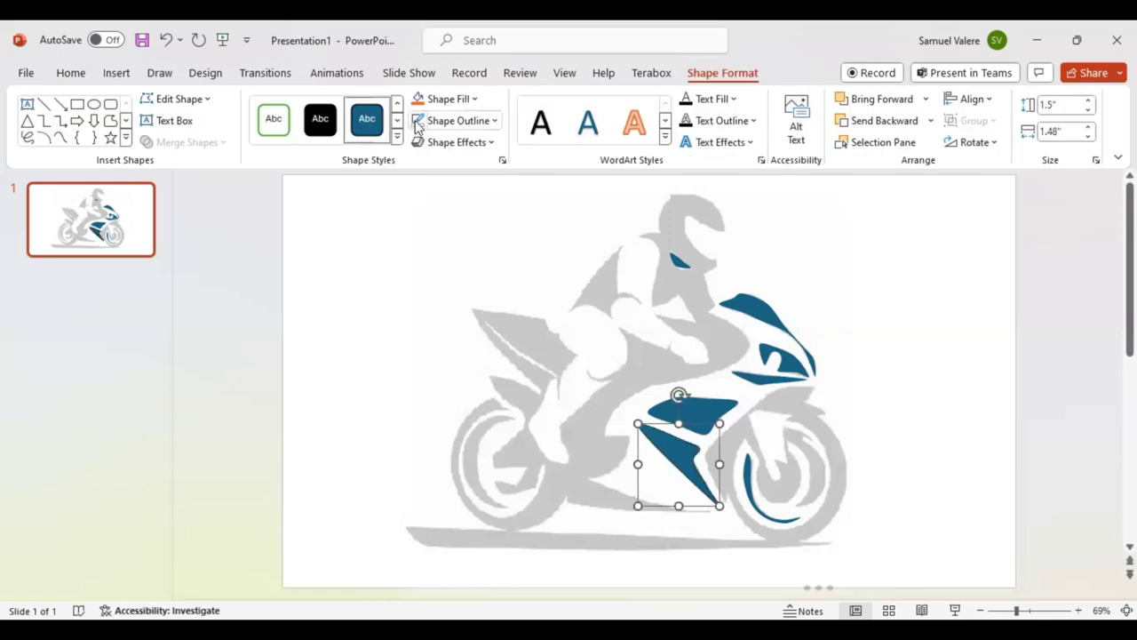
# Start a freeform outline around the front wheel's inner rim.
pyautogui.click(57, 136)
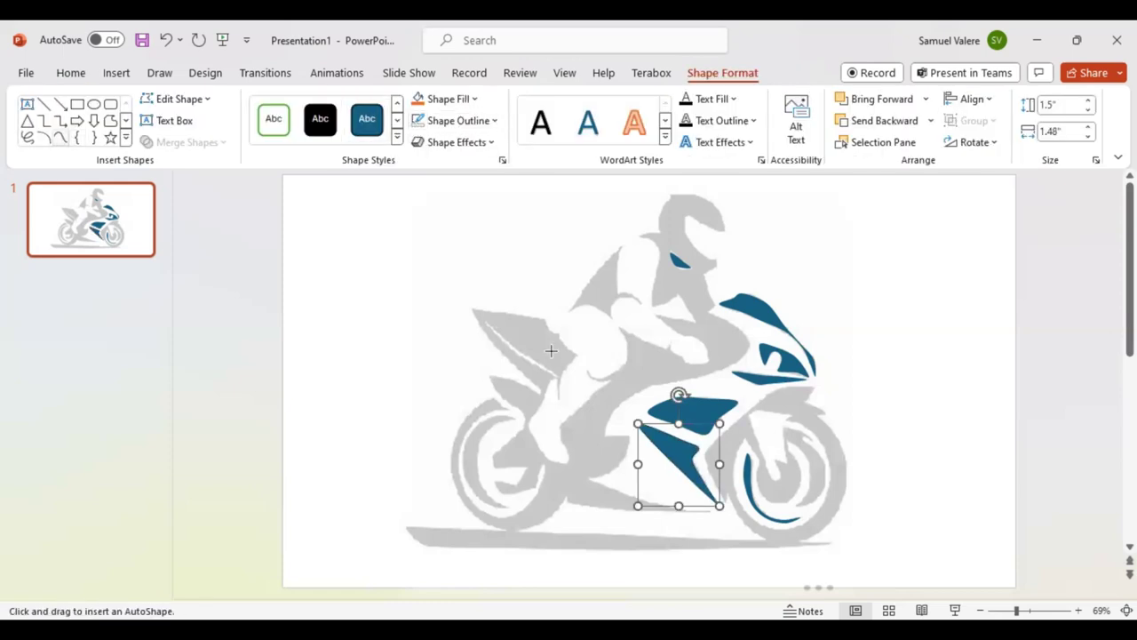
pyautogui.click(752, 412)
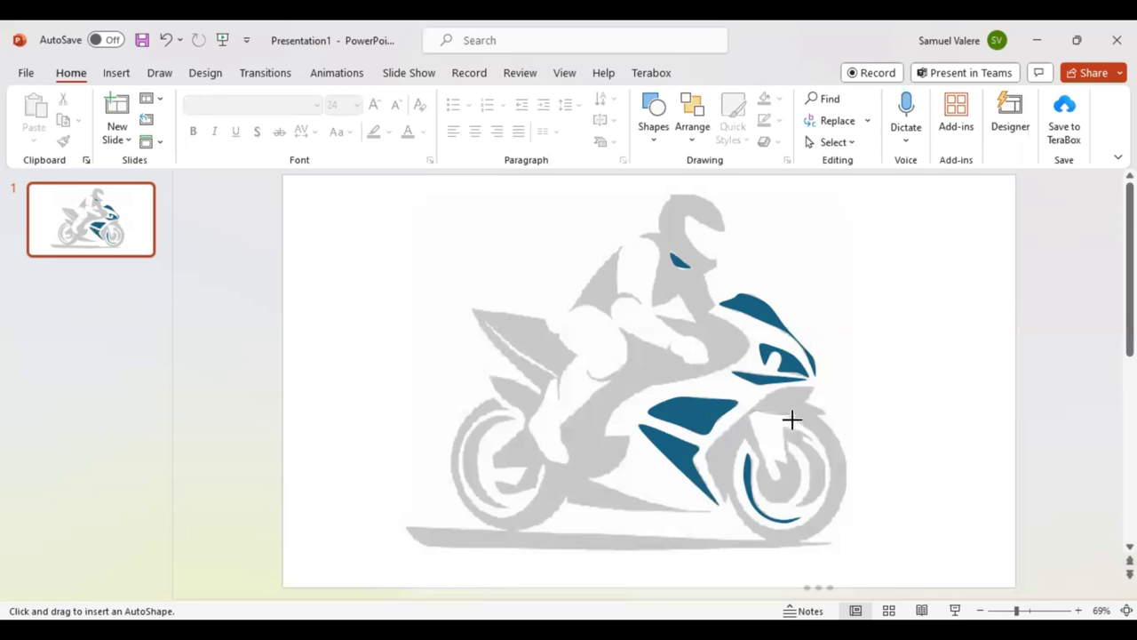
pyautogui.click(790, 421)
pyautogui.click(827, 467)
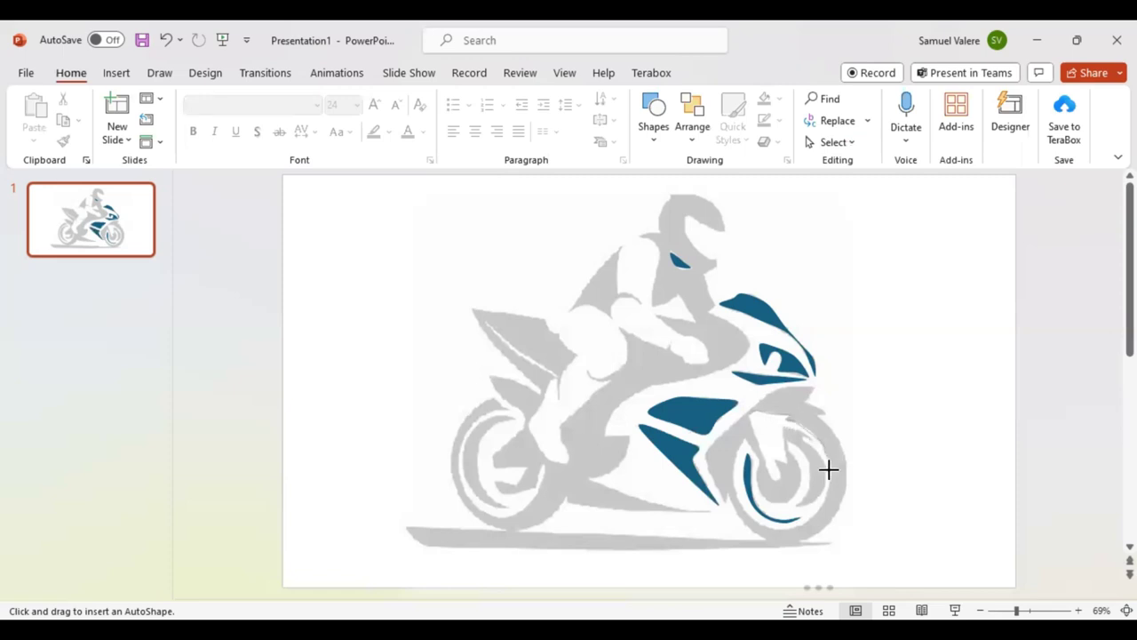
# Extend the front wheel outline along the bottom of the wheel.
pyautogui.click(801, 523)
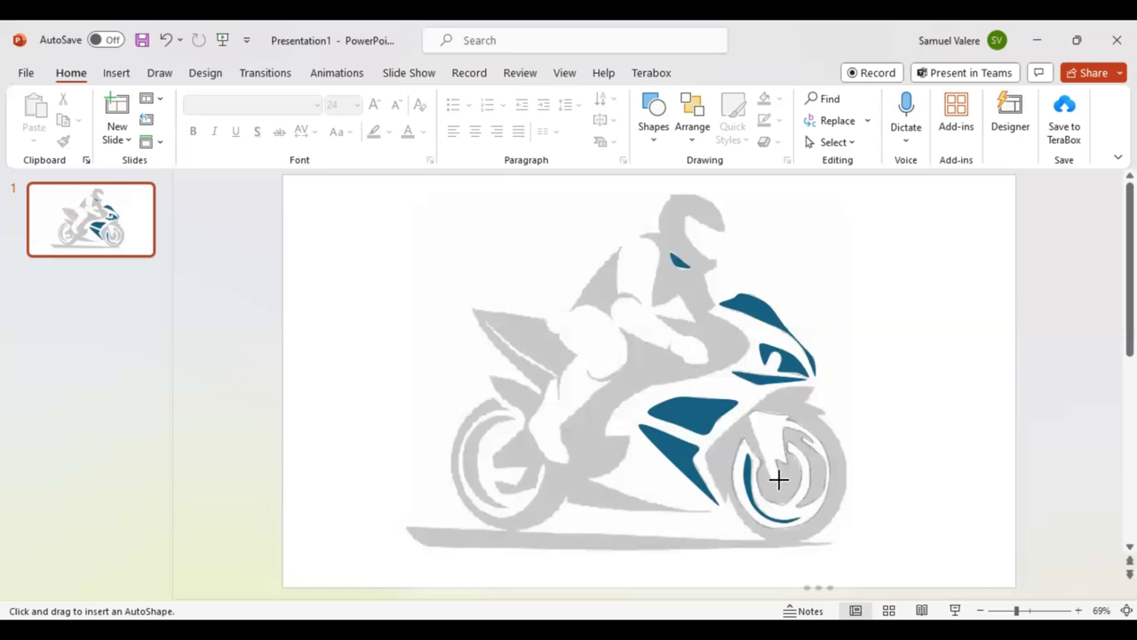
# Close the inner wheel shape and Scribble the outer edge of the front tire.
pyautogui.click(749, 414)
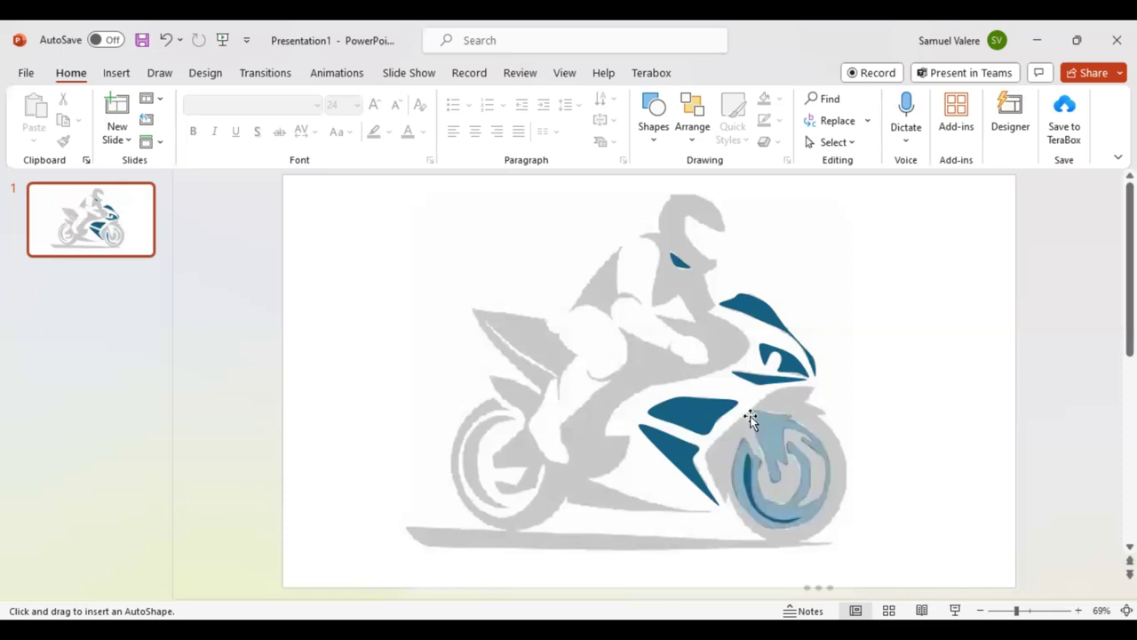
pyautogui.click(751, 416)
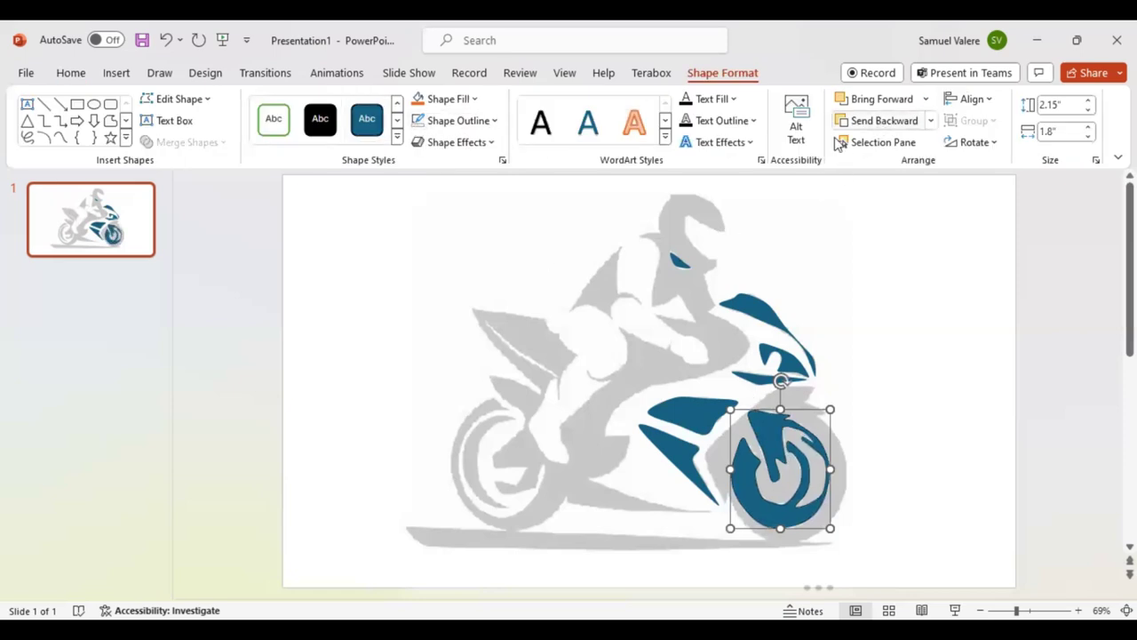
pyautogui.click(59, 138)
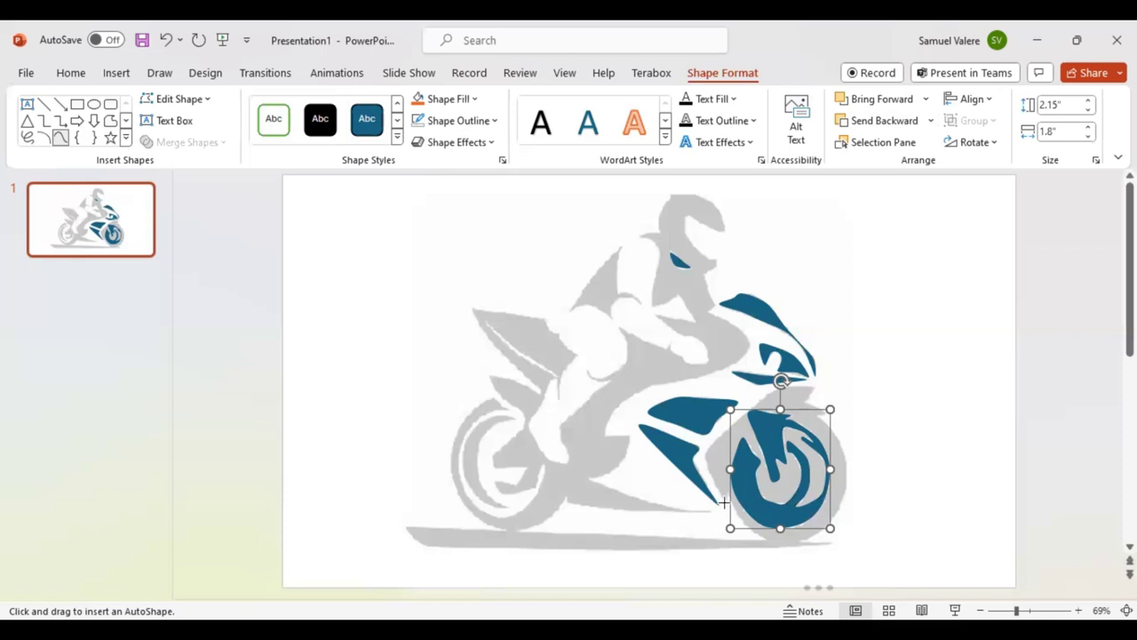
pyautogui.press('Escape')
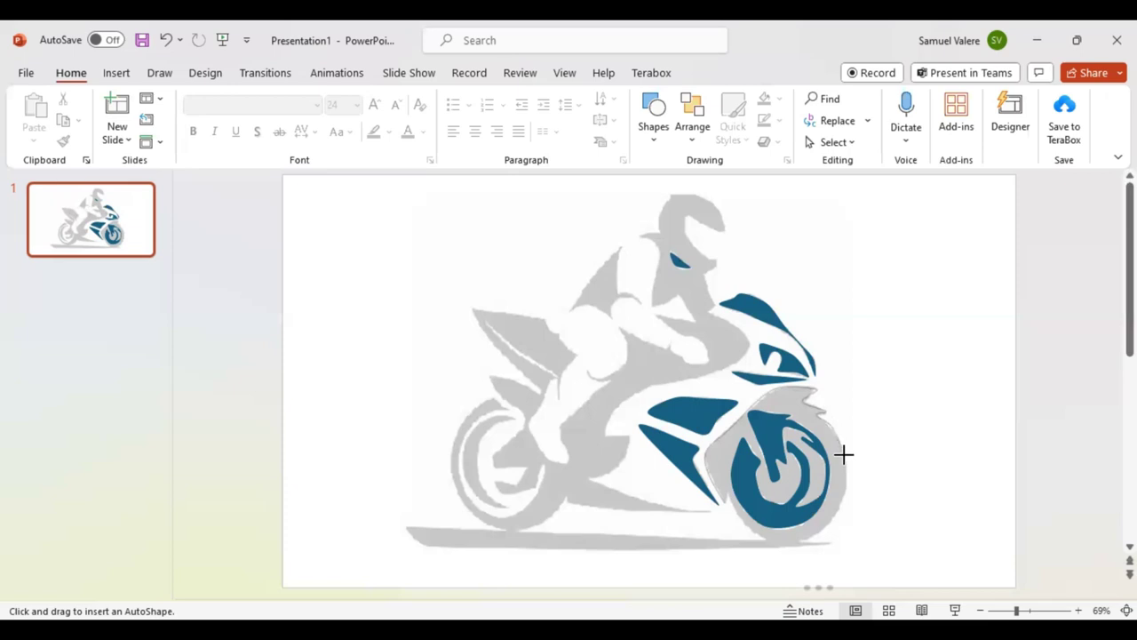
pyautogui.moveTo(843, 454)
pyautogui.mouseDown()
pyautogui.moveTo(808, 534)
pyautogui.moveTo(764, 539)
pyautogui.moveTo(726, 495)
pyautogui.moveTo(723, 507)
pyautogui.mouseUp()
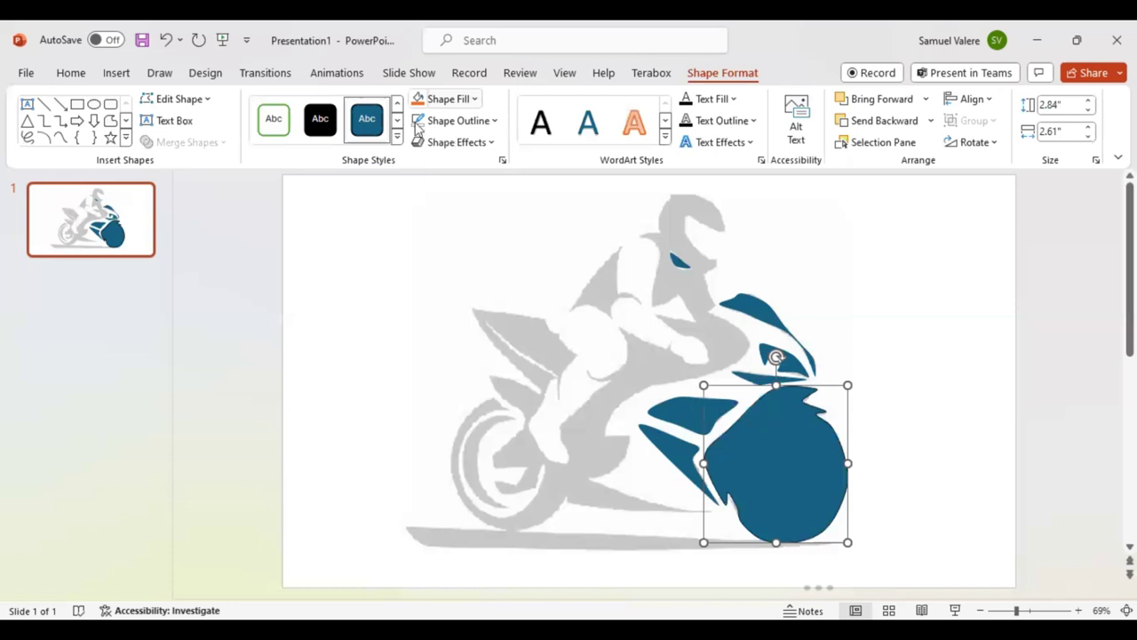
# Fill the tire black, send it two levels back, and select the inner wheel piece.
pyautogui.click(417, 127)
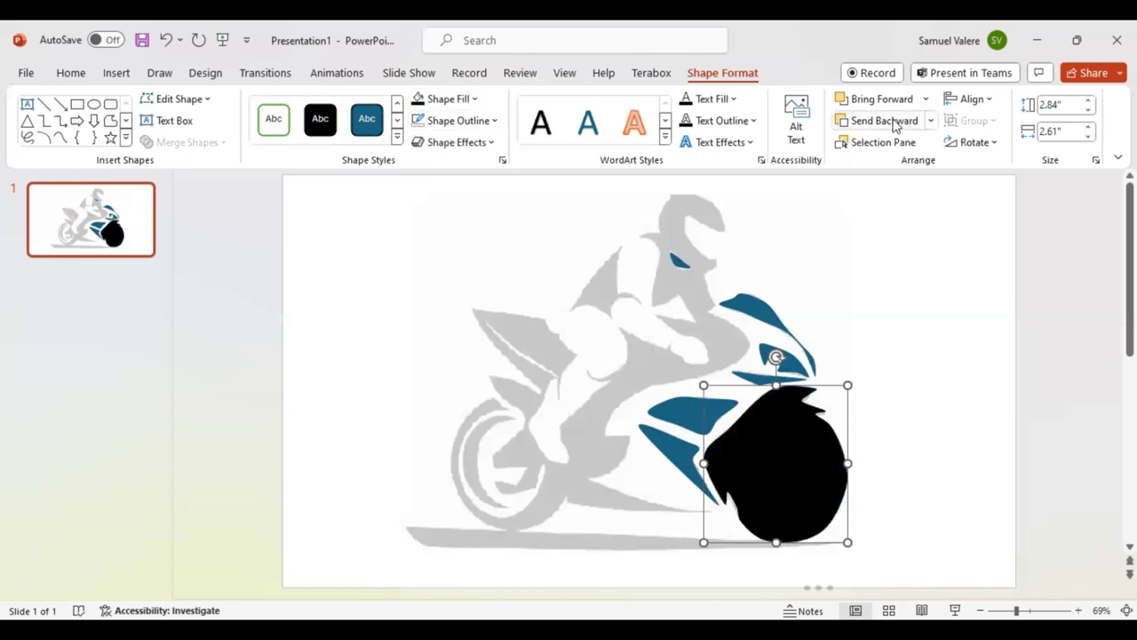
pyautogui.click(893, 122)
pyautogui.click(893, 122)
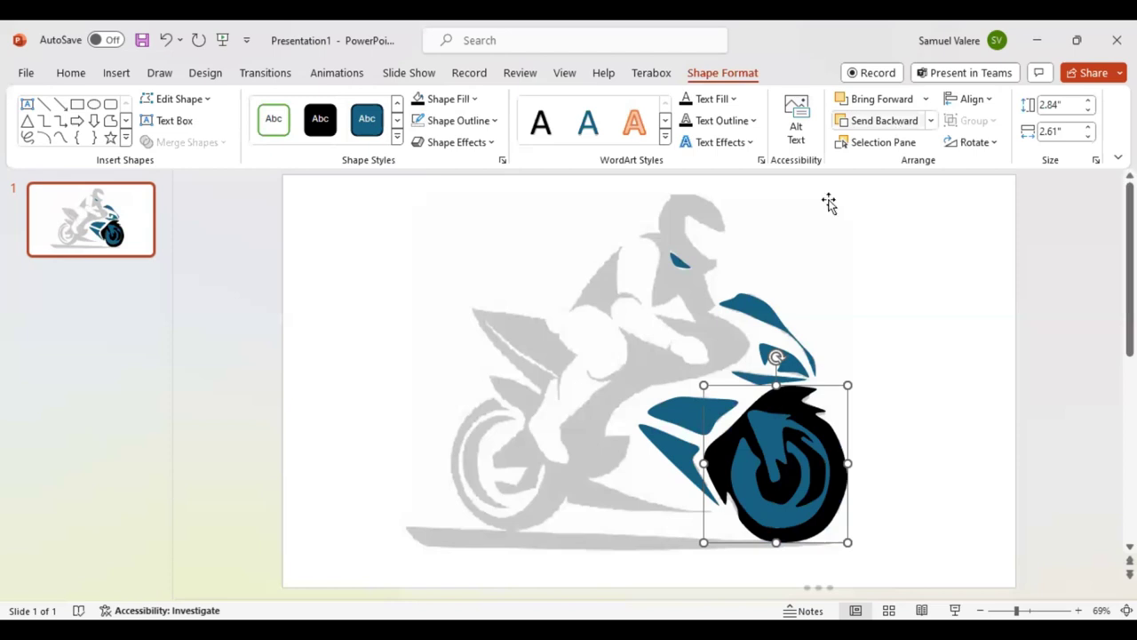
pyautogui.click(740, 488)
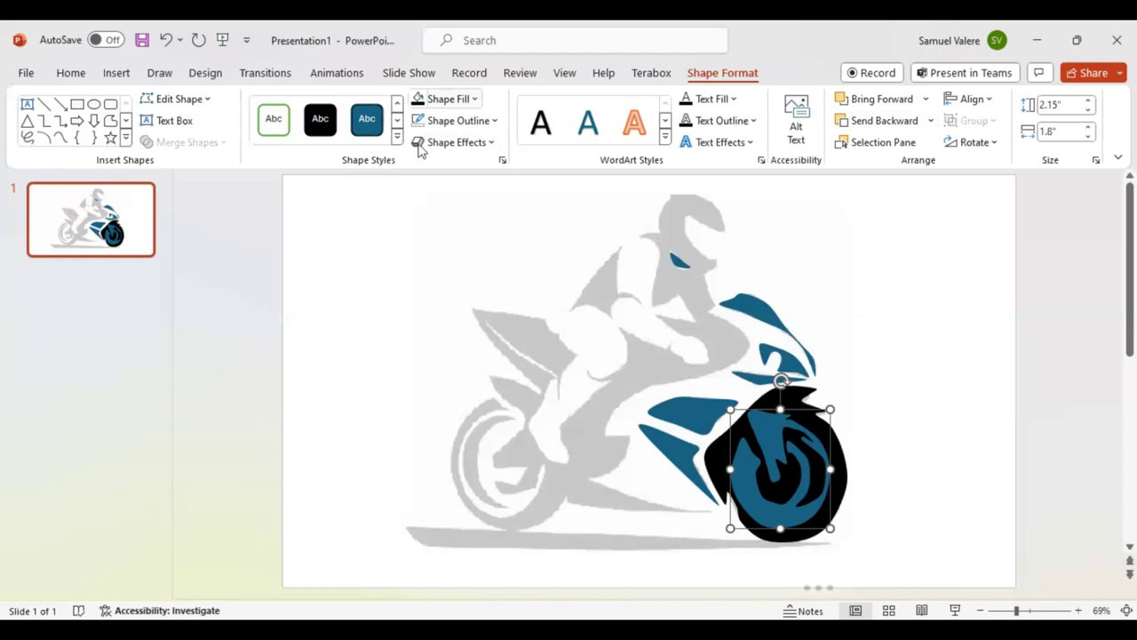
pyautogui.click(60, 139)
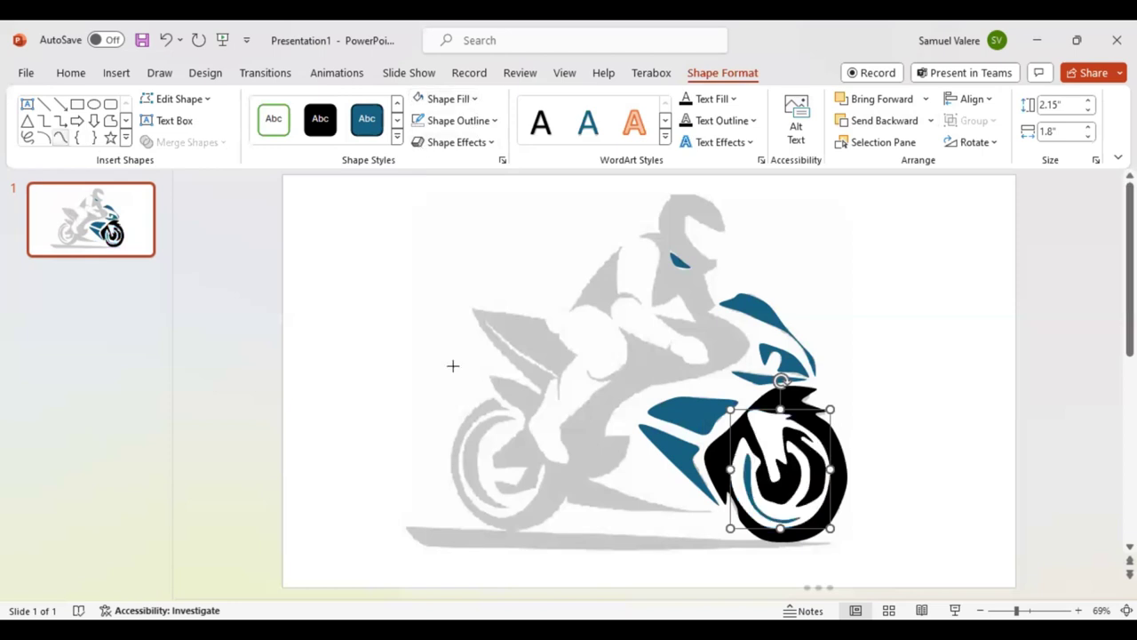
pyautogui.click(489, 427)
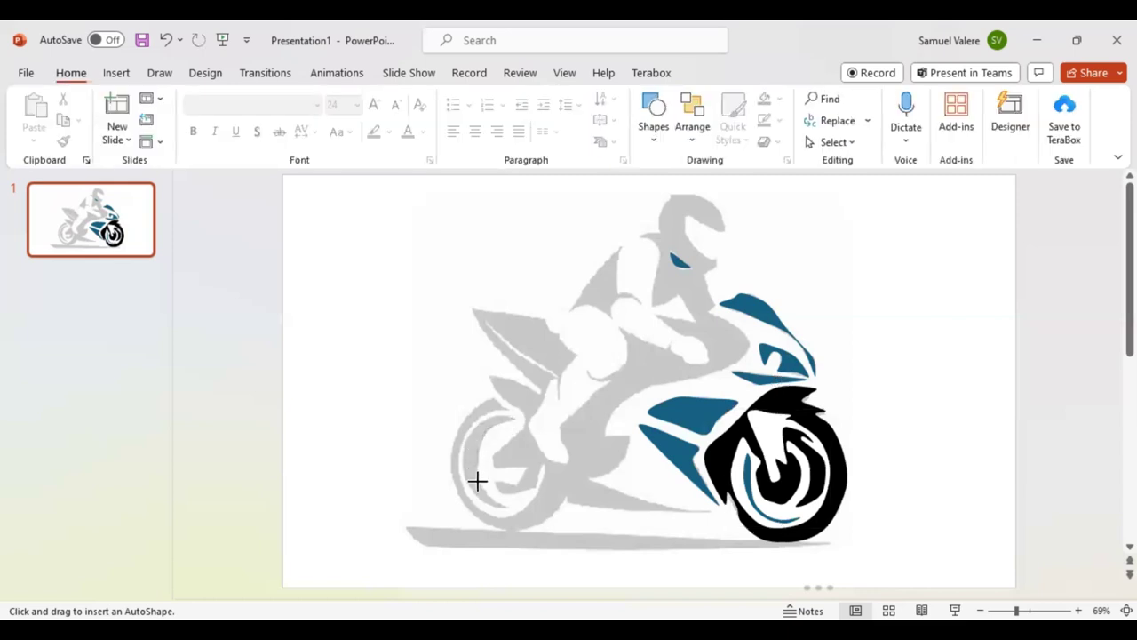
# Trace the rear wheel's inner arc as a crescent and fill it black using F4.
pyautogui.moveTo(477, 485); pyautogui.dragTo(501, 503)
pyautogui.click(513, 417)
pyautogui.click(514, 417)
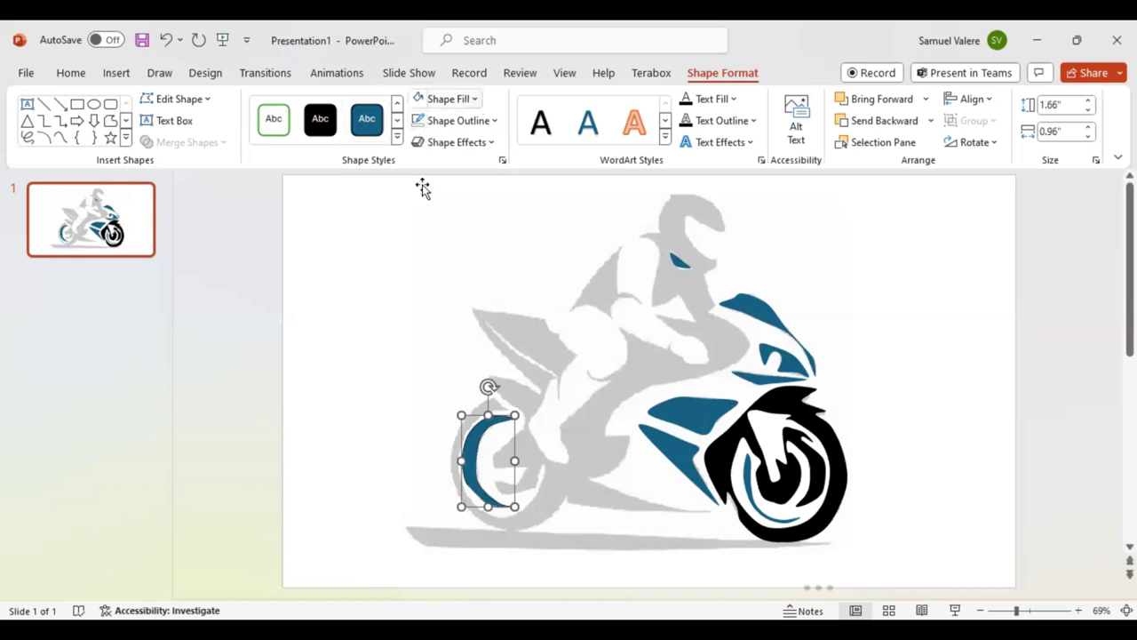
pyautogui.press('F4')
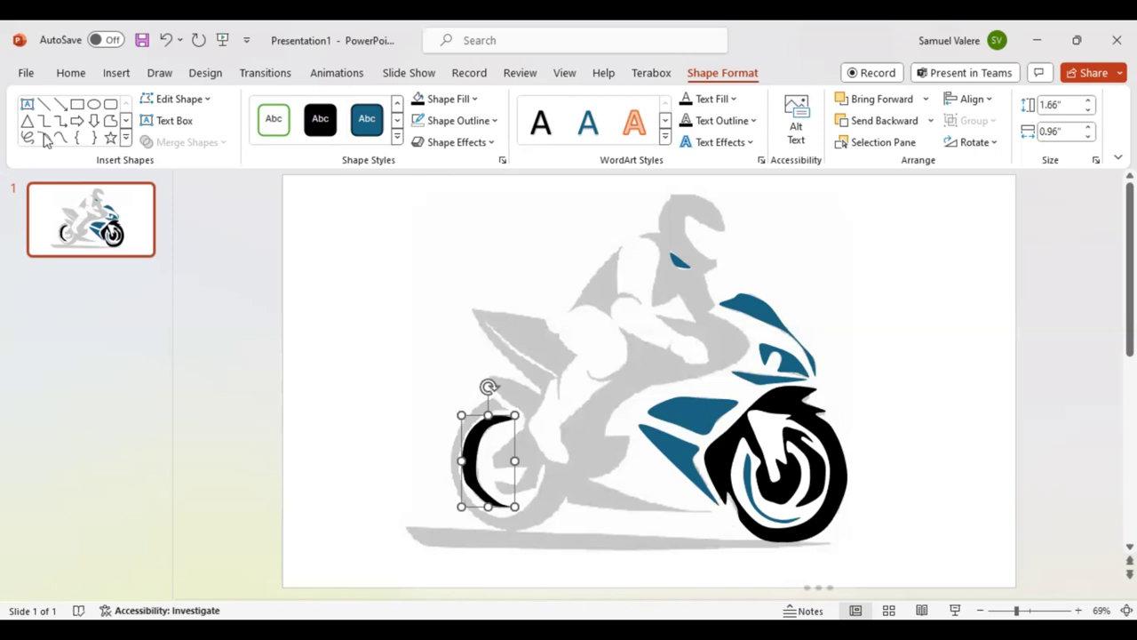
pyautogui.click(44, 138)
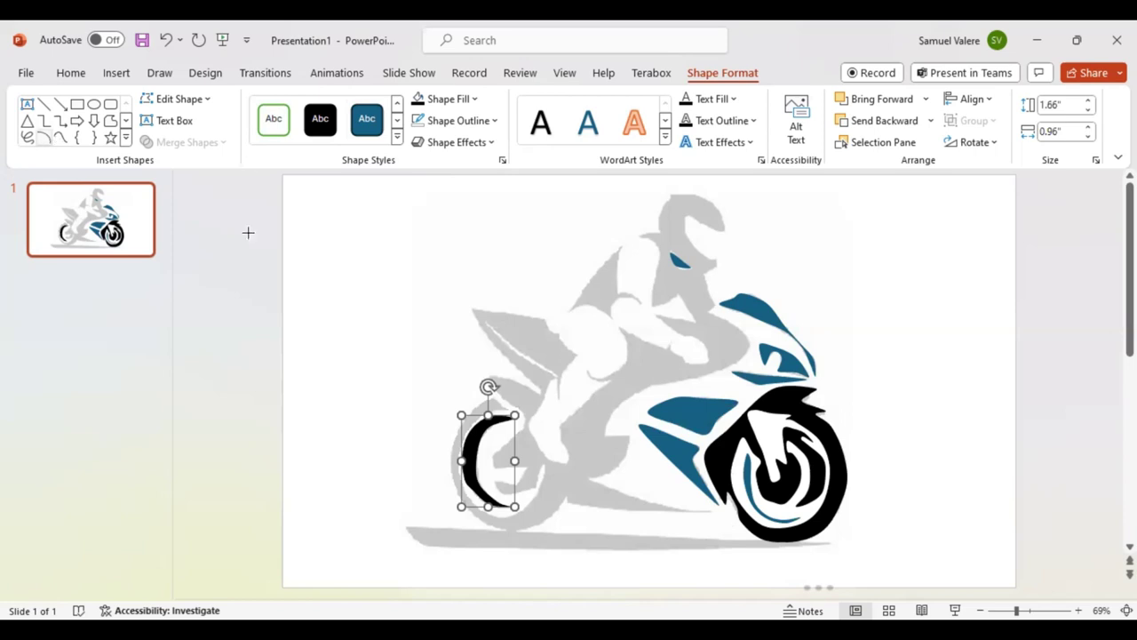
pyautogui.click(495, 334)
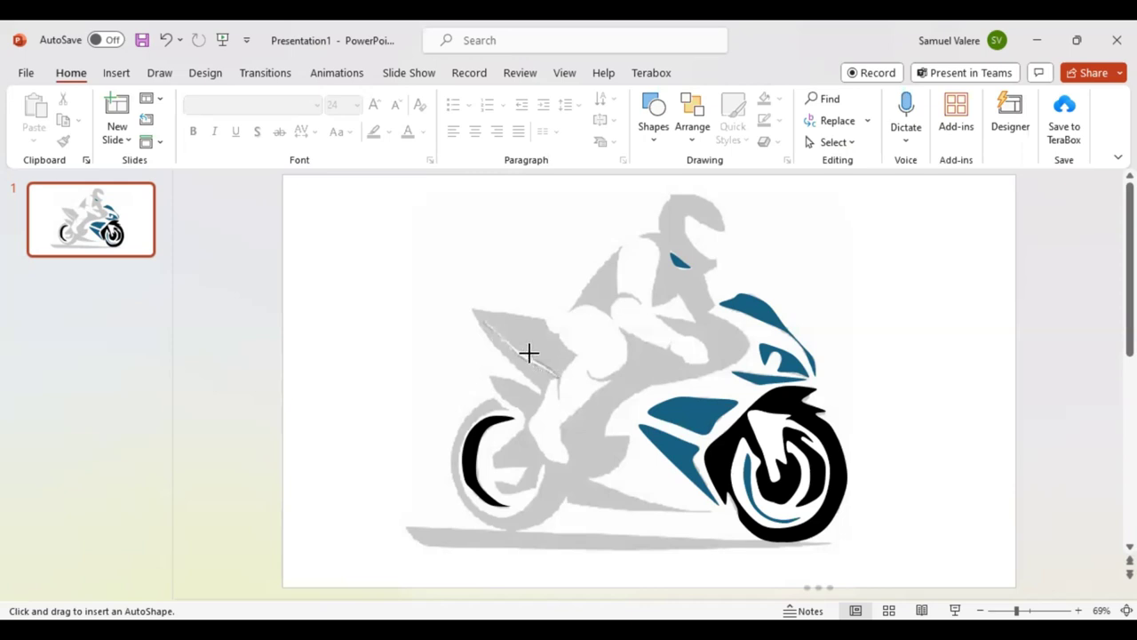
# Finish the previous traced shape and start a new curve at the pointed piece above the rider's arm.
pyautogui.click(483, 320)
pyautogui.press('Escape')
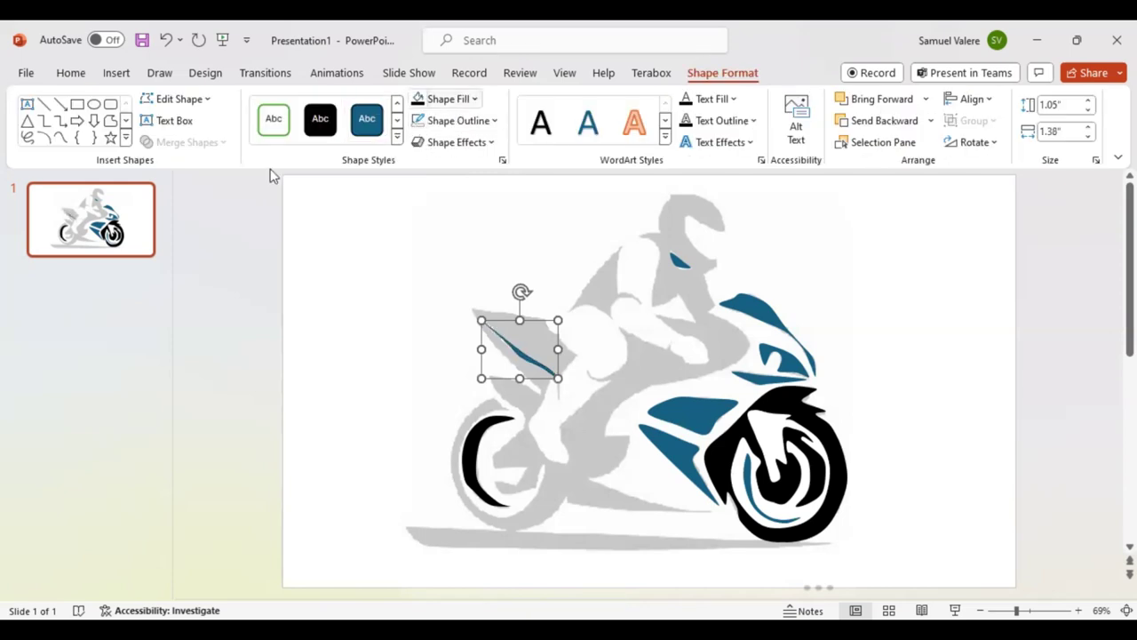
pyautogui.click(60, 137)
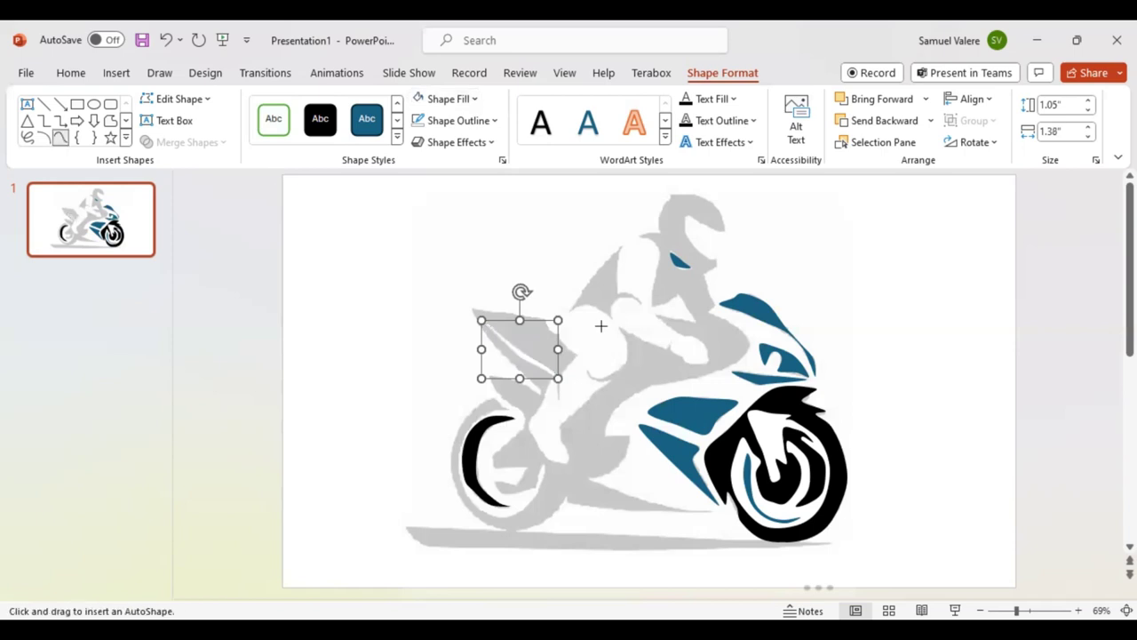
pyautogui.click(599, 308)
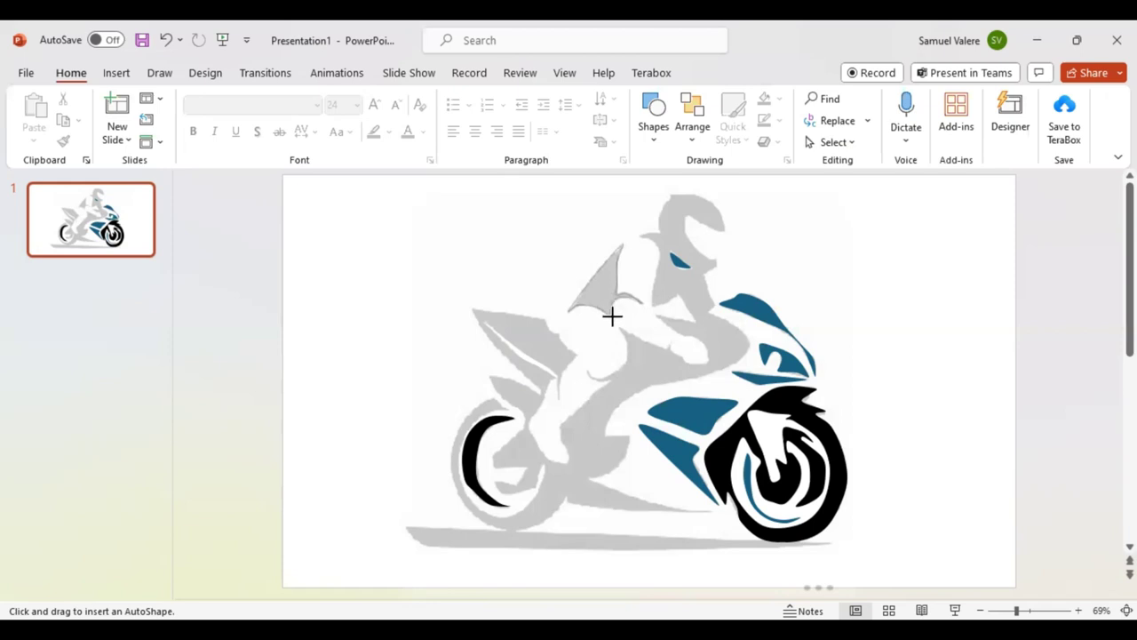
# Close the pointed shoulder piece as a black shape, then start a curve at the shadow's left end.
pyautogui.click(612, 316)
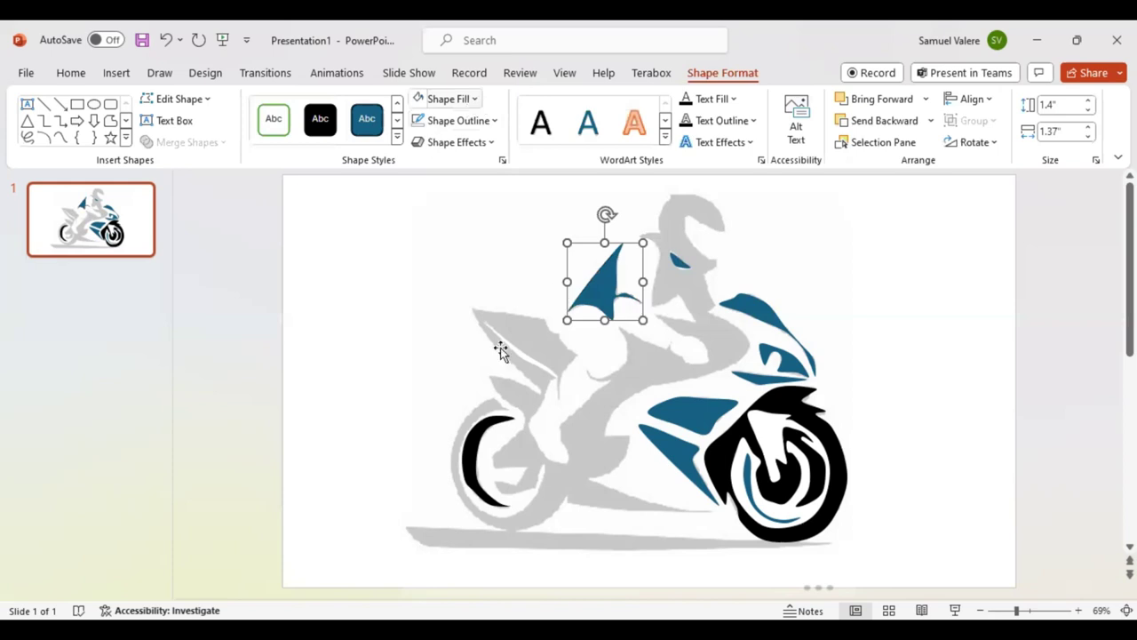
pyautogui.hotkey('ctrl', 'z')
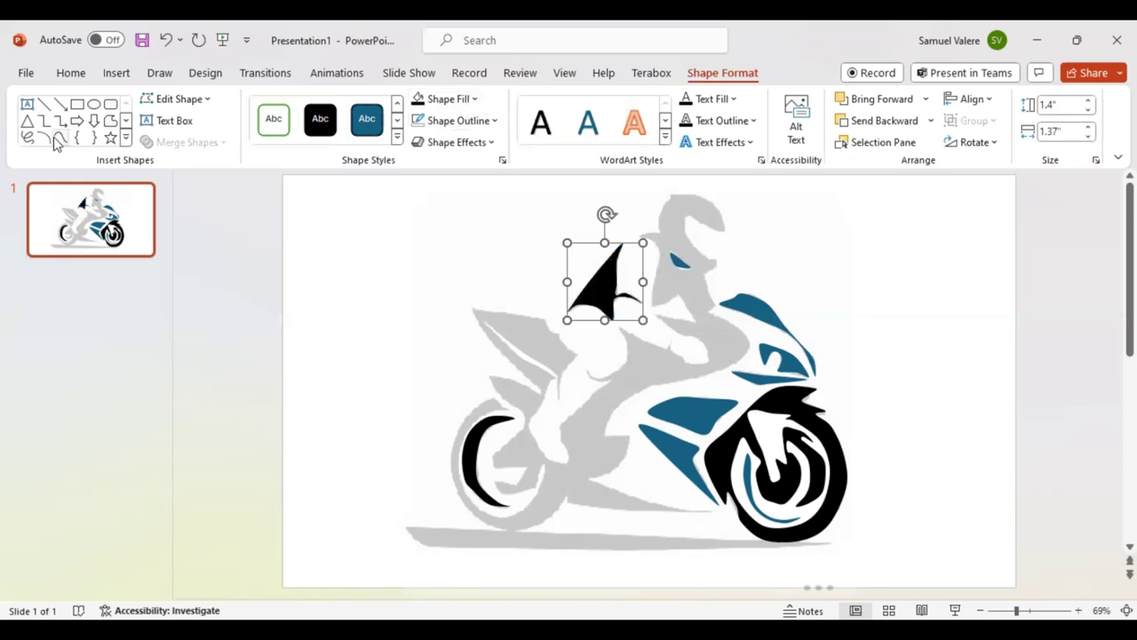
pyautogui.click(60, 140)
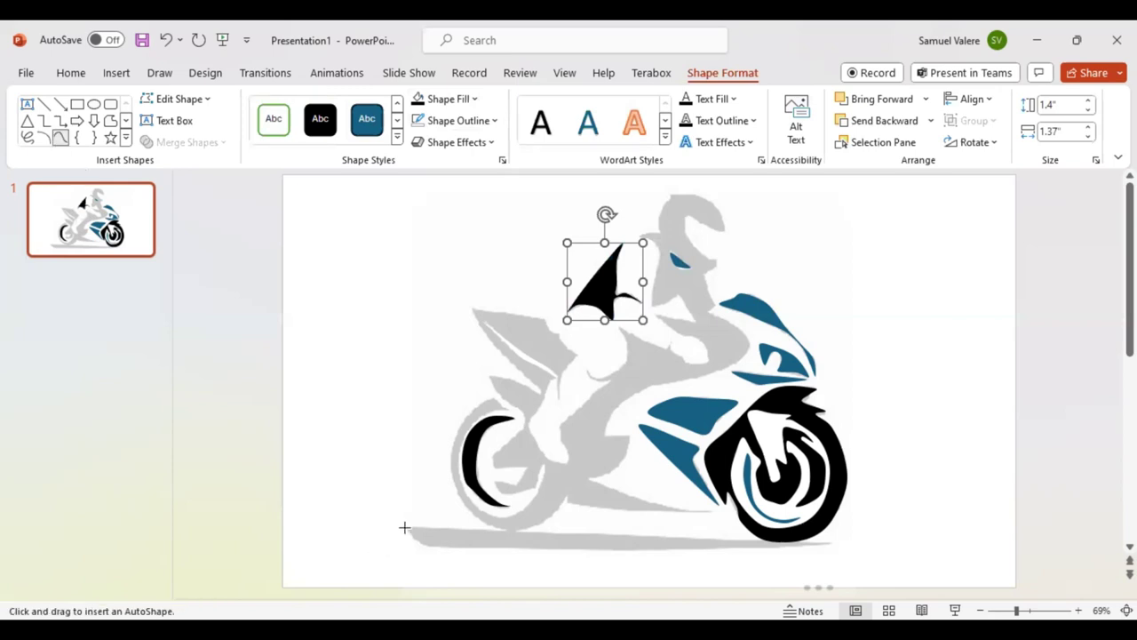
pyautogui.click(425, 547)
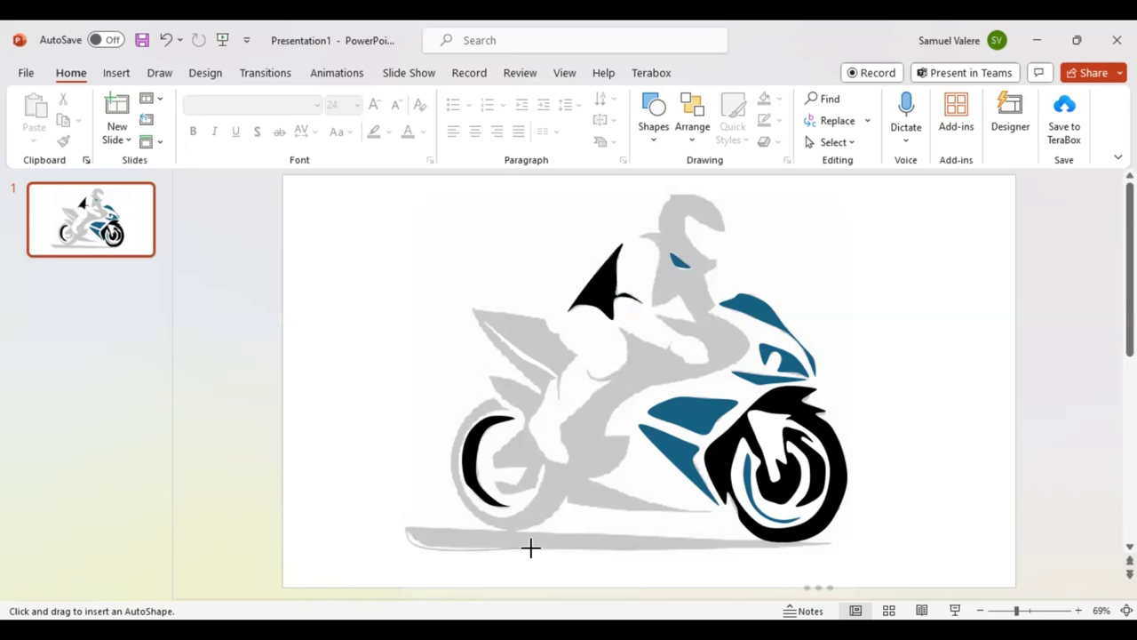
# Outline the ground shadow beneath both wheels, fill it solid black, and start the body outline.
pyautogui.click(654, 547)
pyautogui.click(808, 545)
pyautogui.click(836, 542)
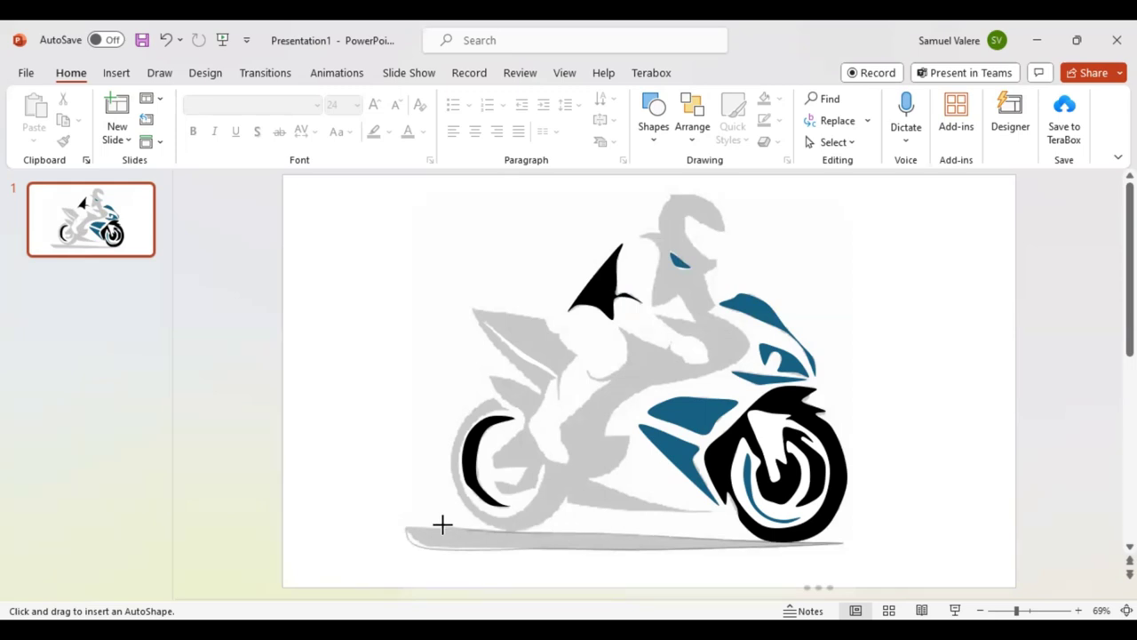
pyautogui.click(405, 526)
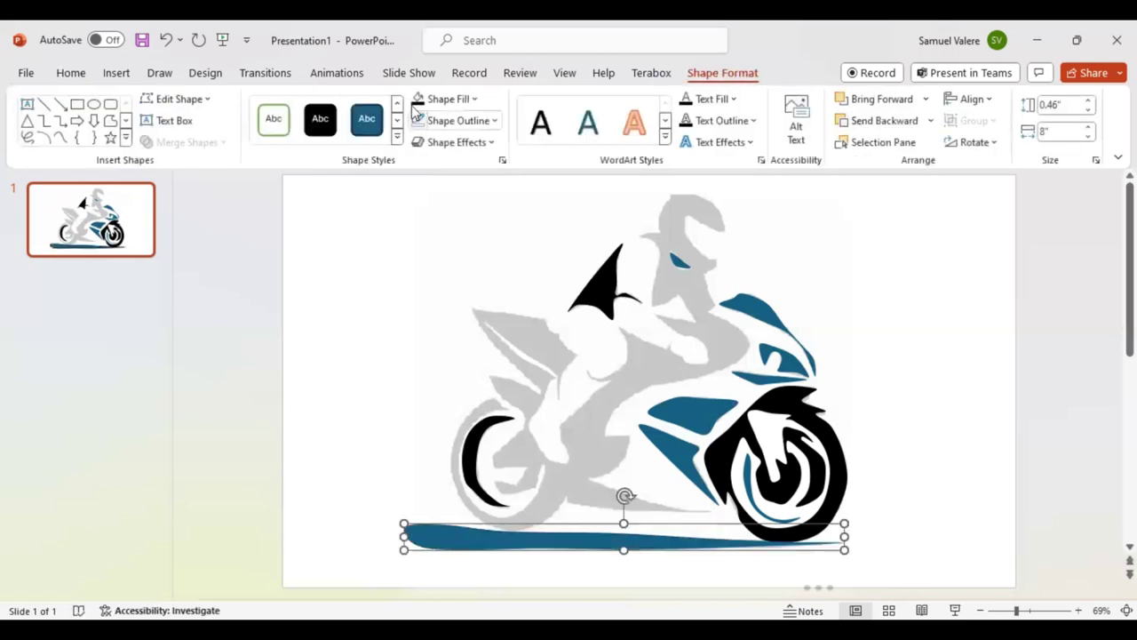
pyautogui.click(418, 100)
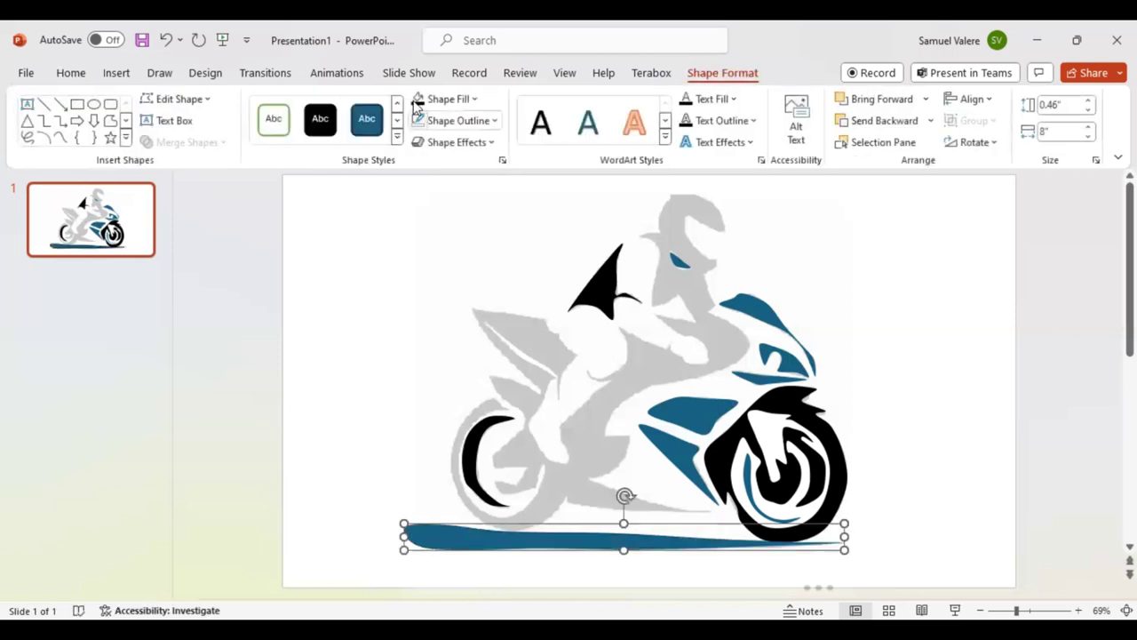
pyautogui.click(60, 139)
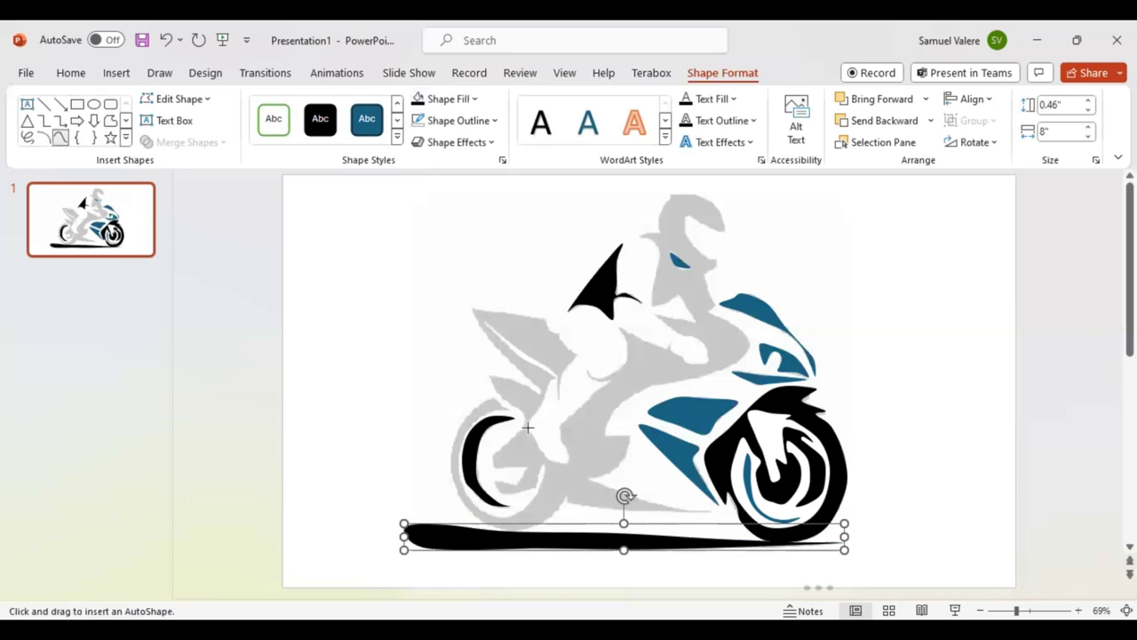
pyautogui.click(561, 373)
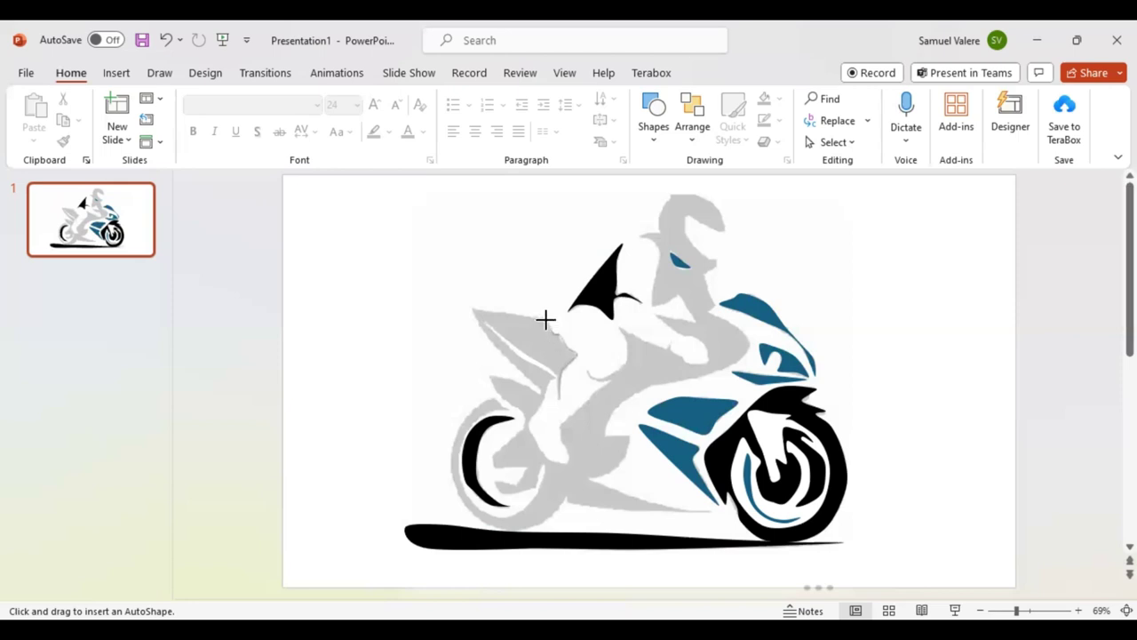
# Add curve points along the fairing's top edge to its top-left corner.
pyautogui.click(549, 325)
pyautogui.click(471, 307)
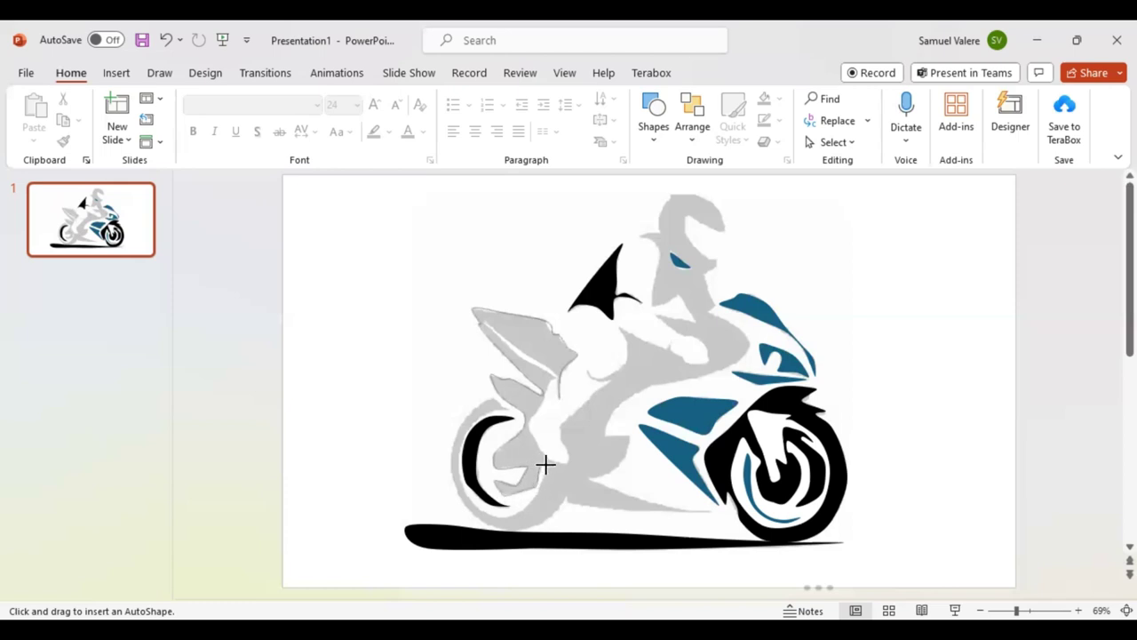
# Add another point to the rider-and-bike body outline.
pyautogui.click(545, 464)
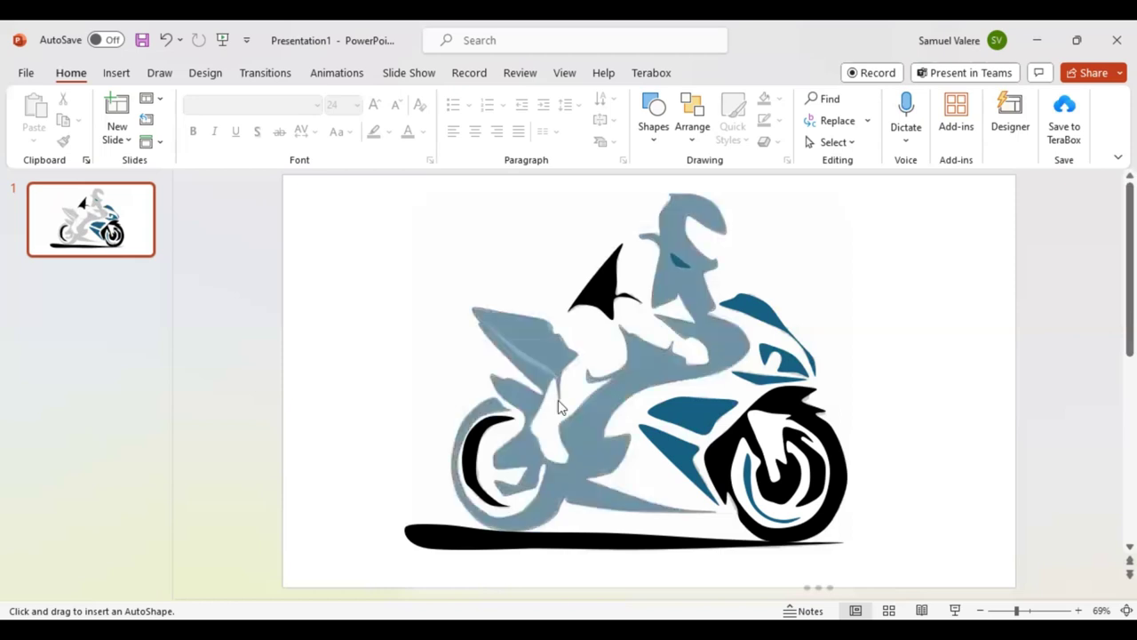
# Close the body shape, send it back two layers, and select the front-wheel piece.
pyautogui.click(558, 404)
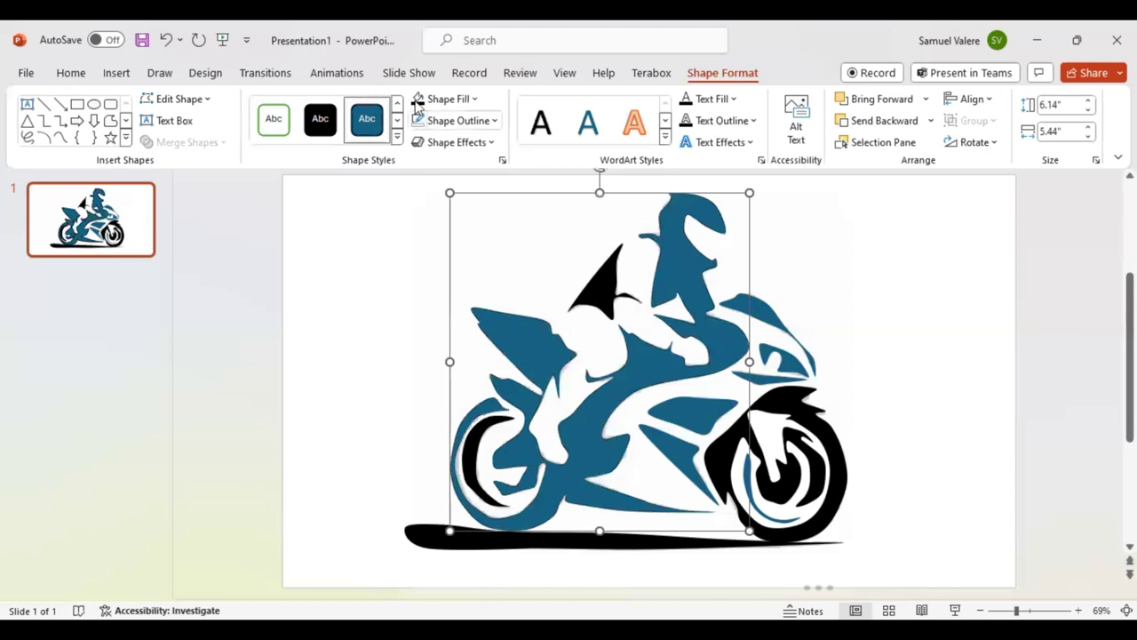
pyautogui.click(874, 124)
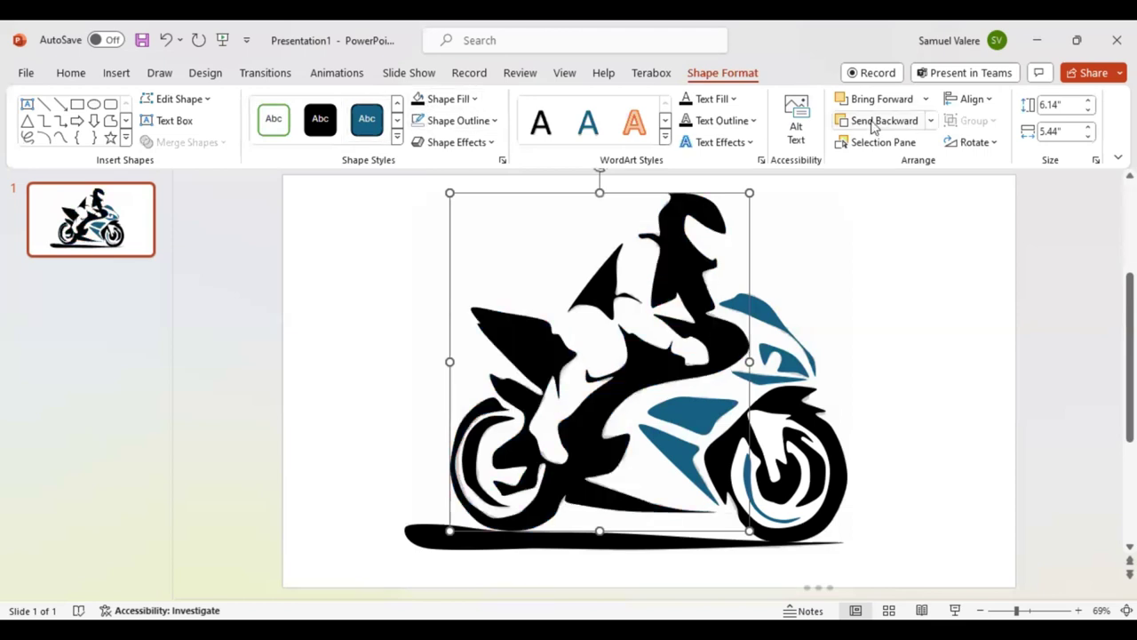
pyautogui.click(874, 124)
pyautogui.click(771, 520)
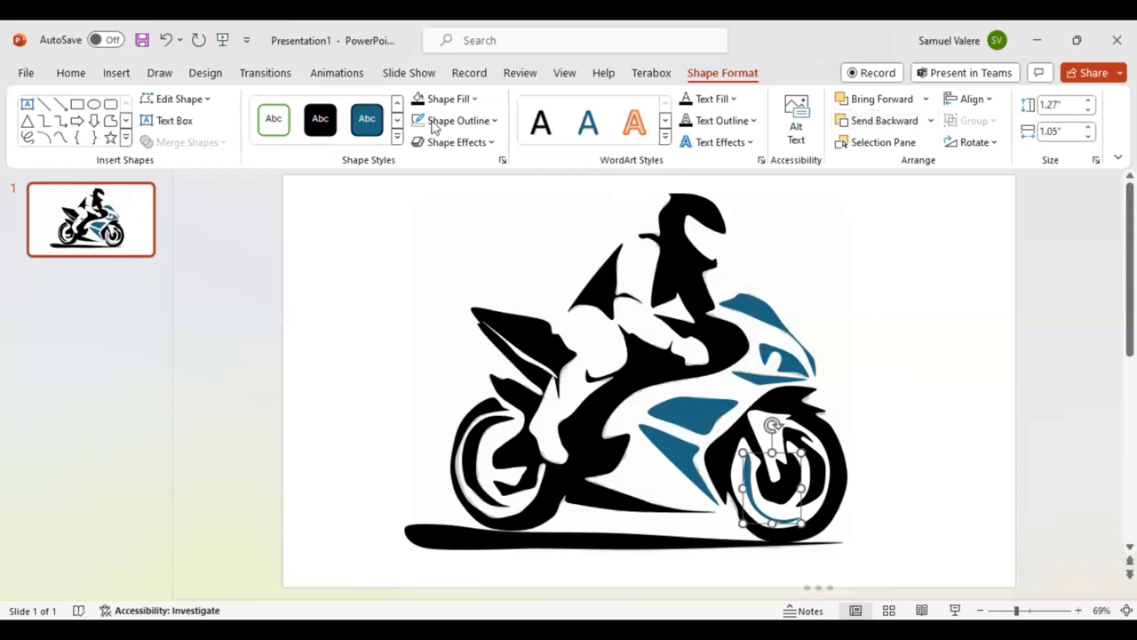
# Fill the three selected blue fairing pieces black, then select the reference picture.
pyautogui.click(683, 430)
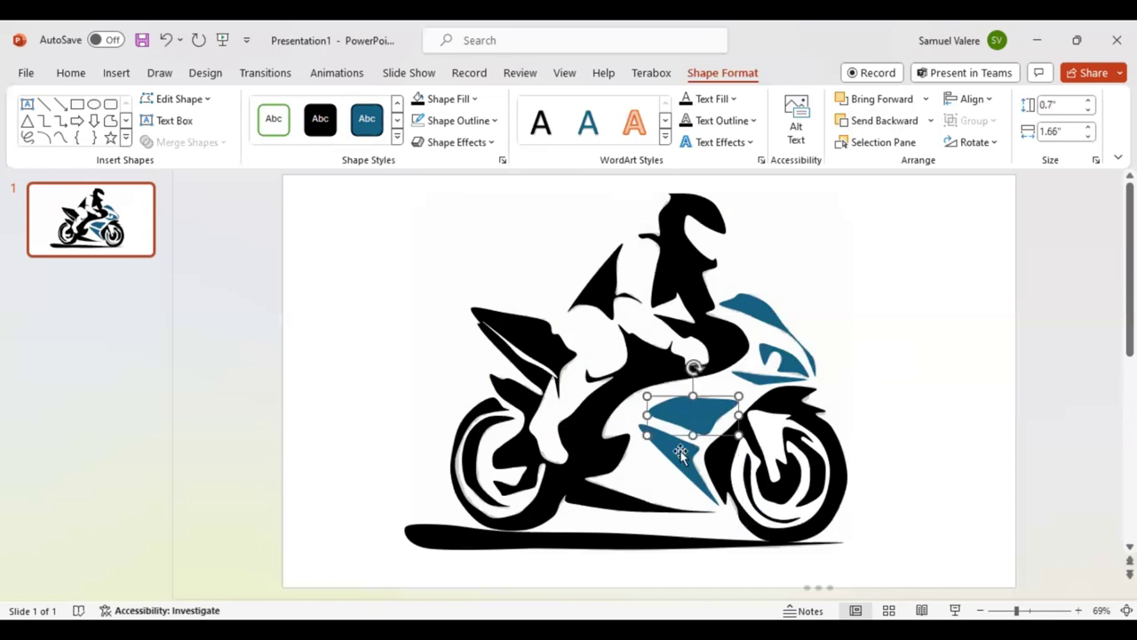
pyautogui.keyDown('shift'); pyautogui.click(782, 371); pyautogui.keyUp('shift')
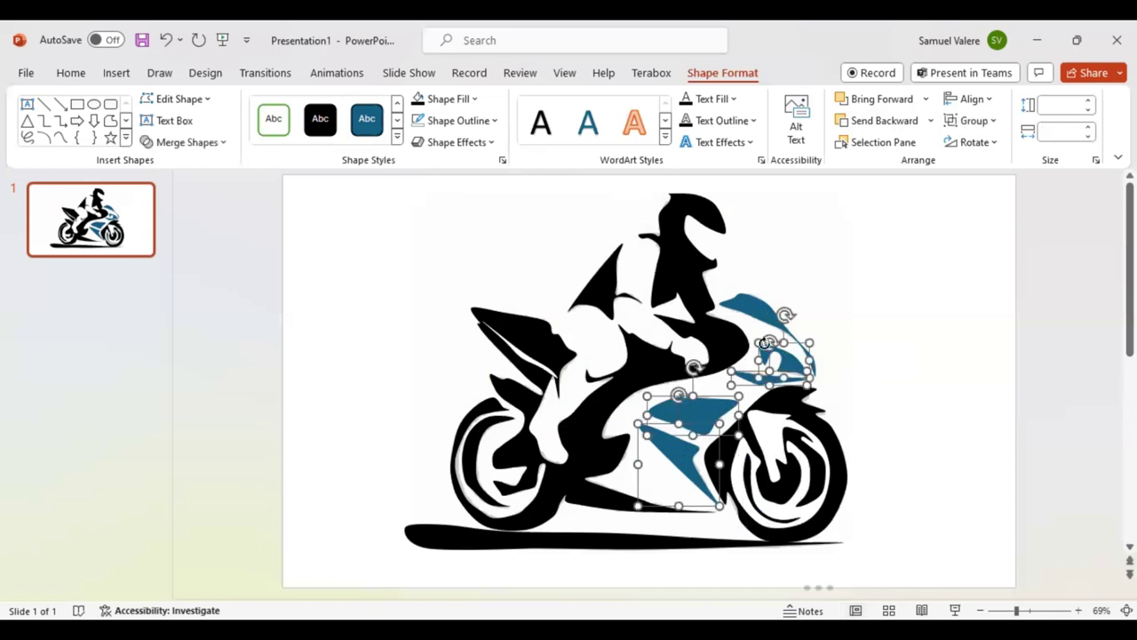
pyautogui.keyDown('shift'); pyautogui.click(756, 311); pyautogui.keyUp('shift')
pyautogui.click(419, 98)
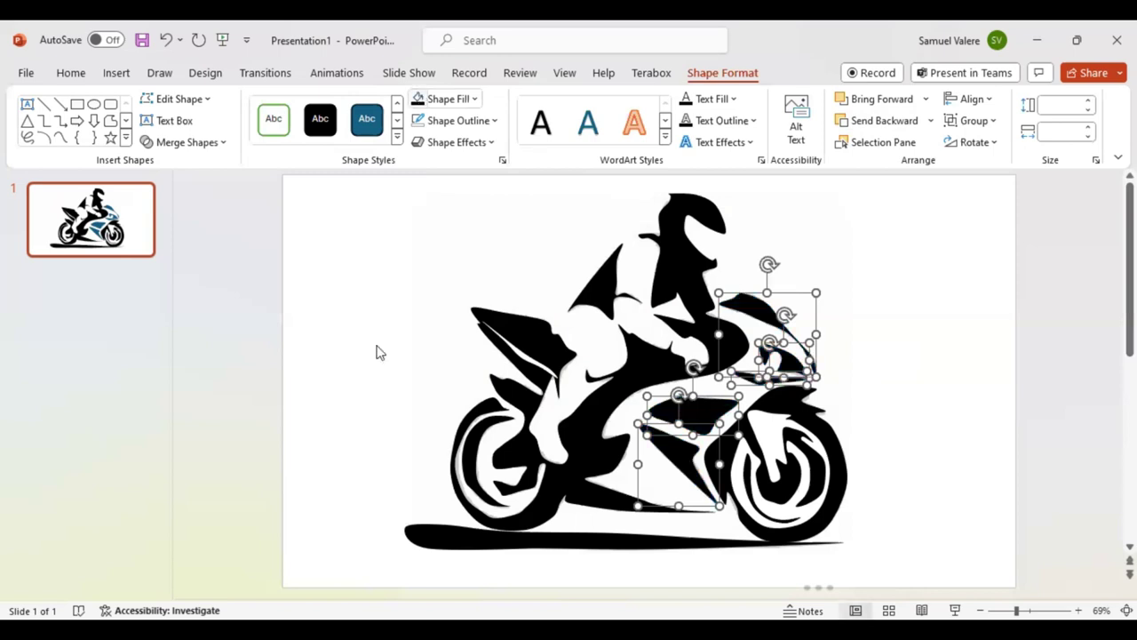
pyautogui.click(432, 333)
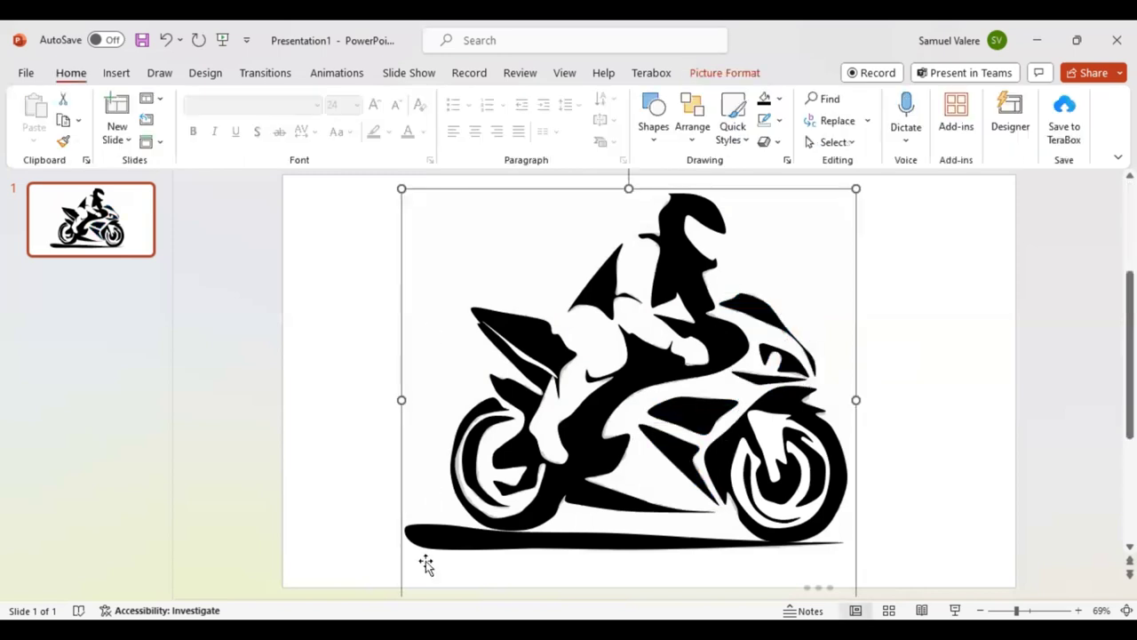
# Drag the faded reference picture to the slide's top-right corner.
pyautogui.scroll(-1, 427, 563)
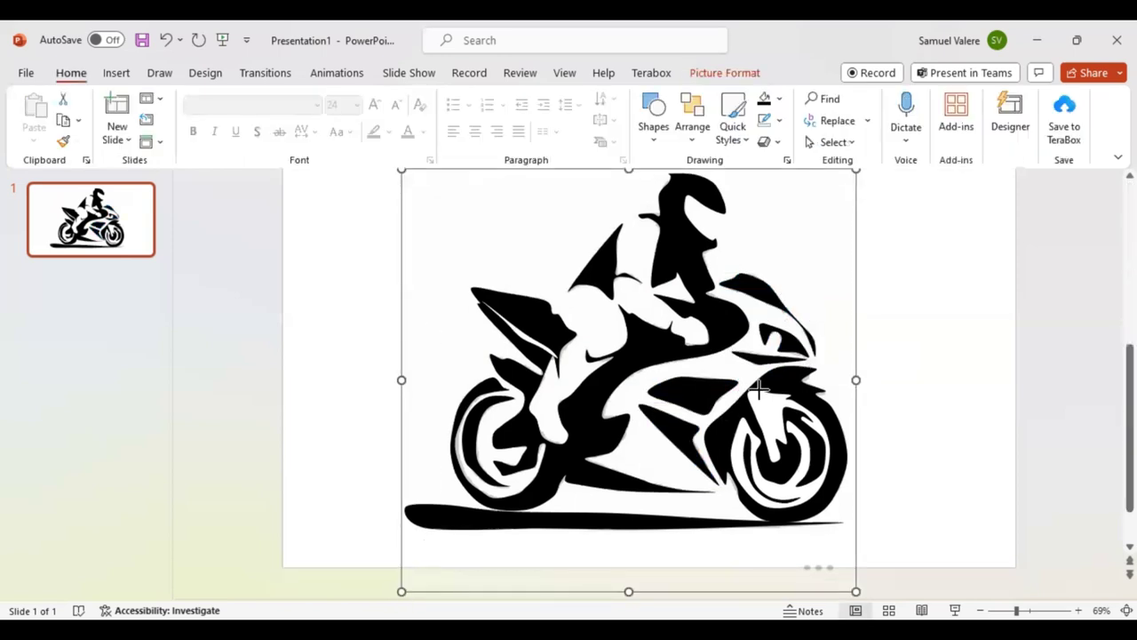
pyautogui.moveTo(824, 326)
pyautogui.mouseDown()
pyautogui.moveTo(861, 241)
pyautogui.moveTo(959, 232)
pyautogui.mouseUp()
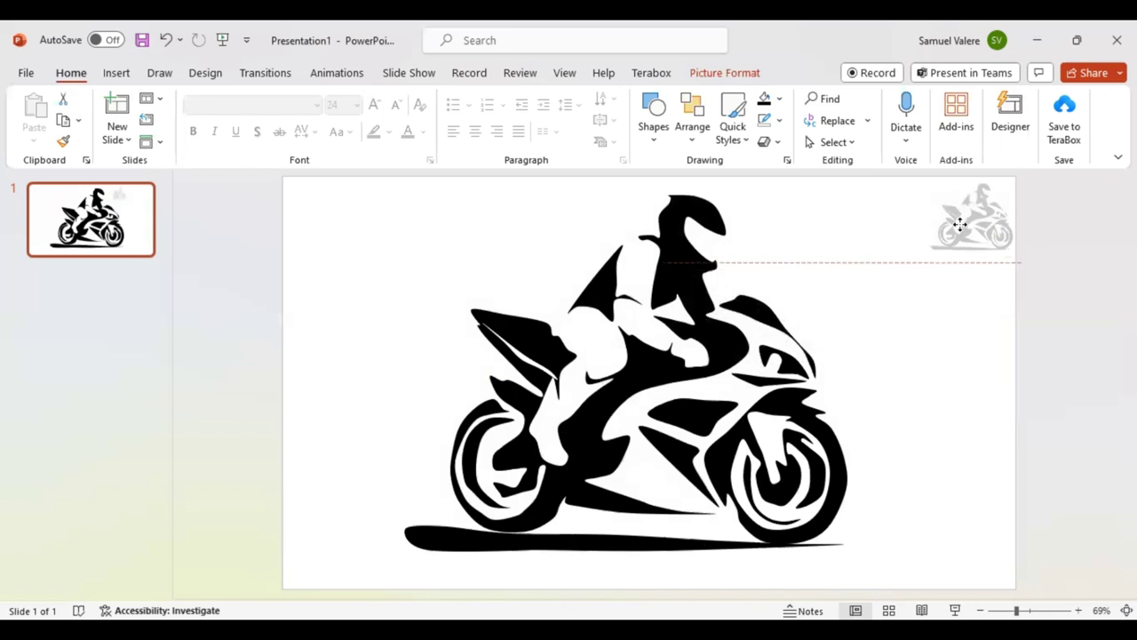